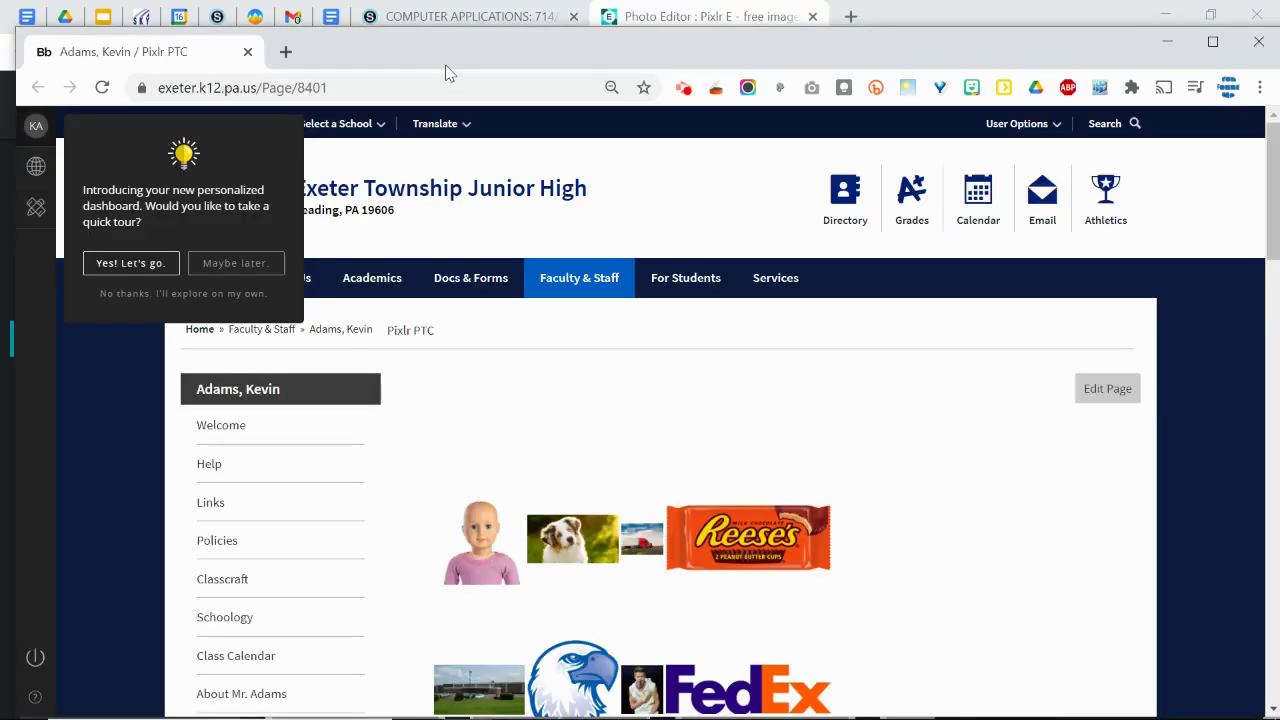
Dock the school page into the main window and postpone the dashboard tour
drag(183, 57, 930, 18)
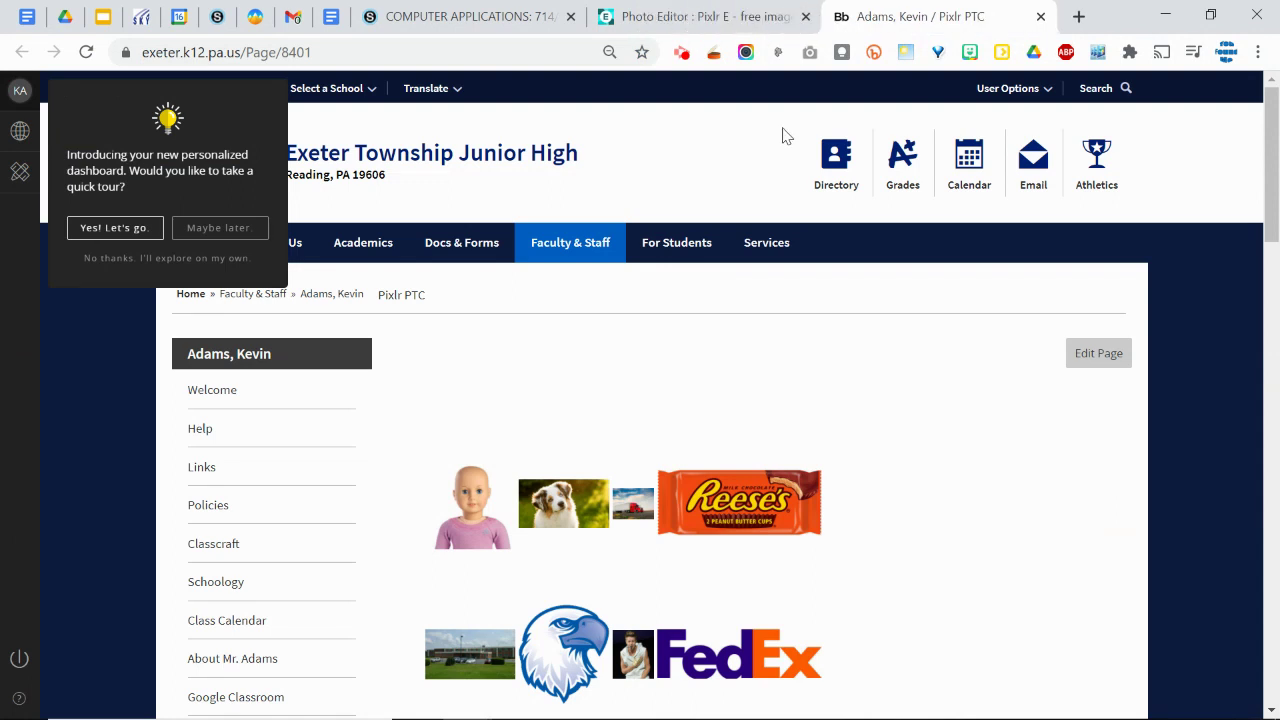
key(Tab)
key(Tab)
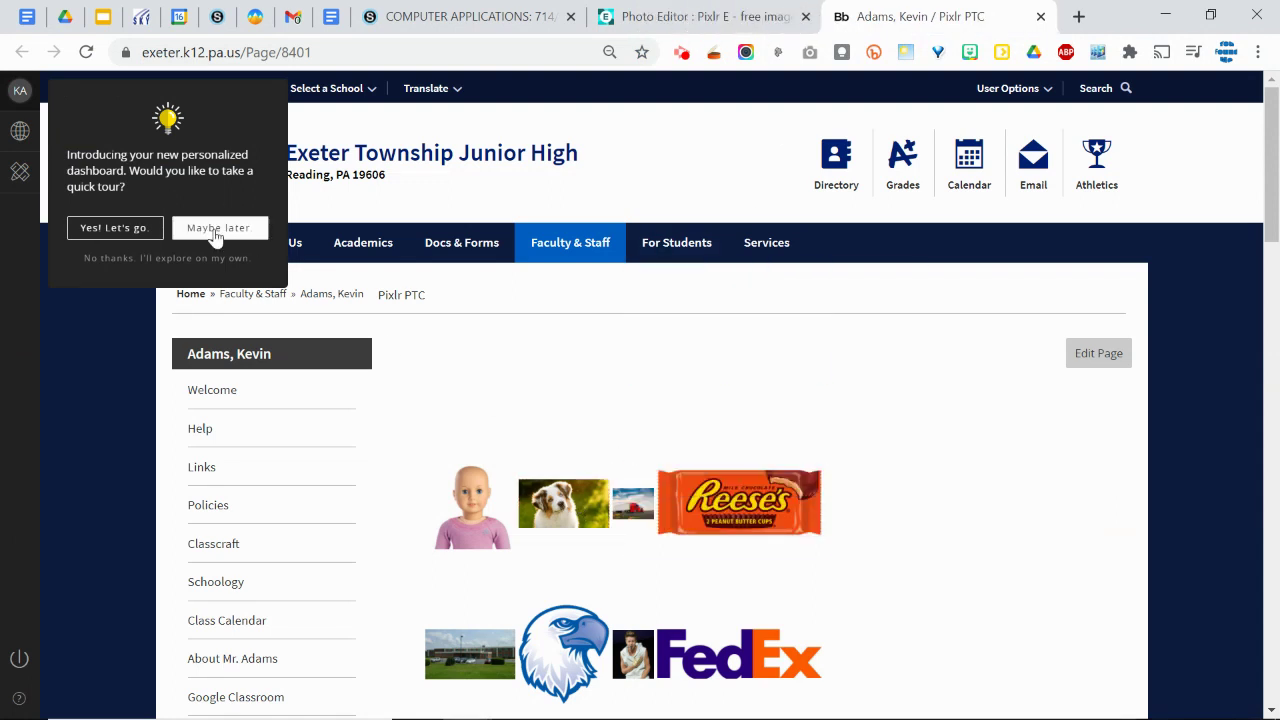
key(Return)
Copy the dog picture's image address and return to the Pixlr E start page
right_click(576, 490)
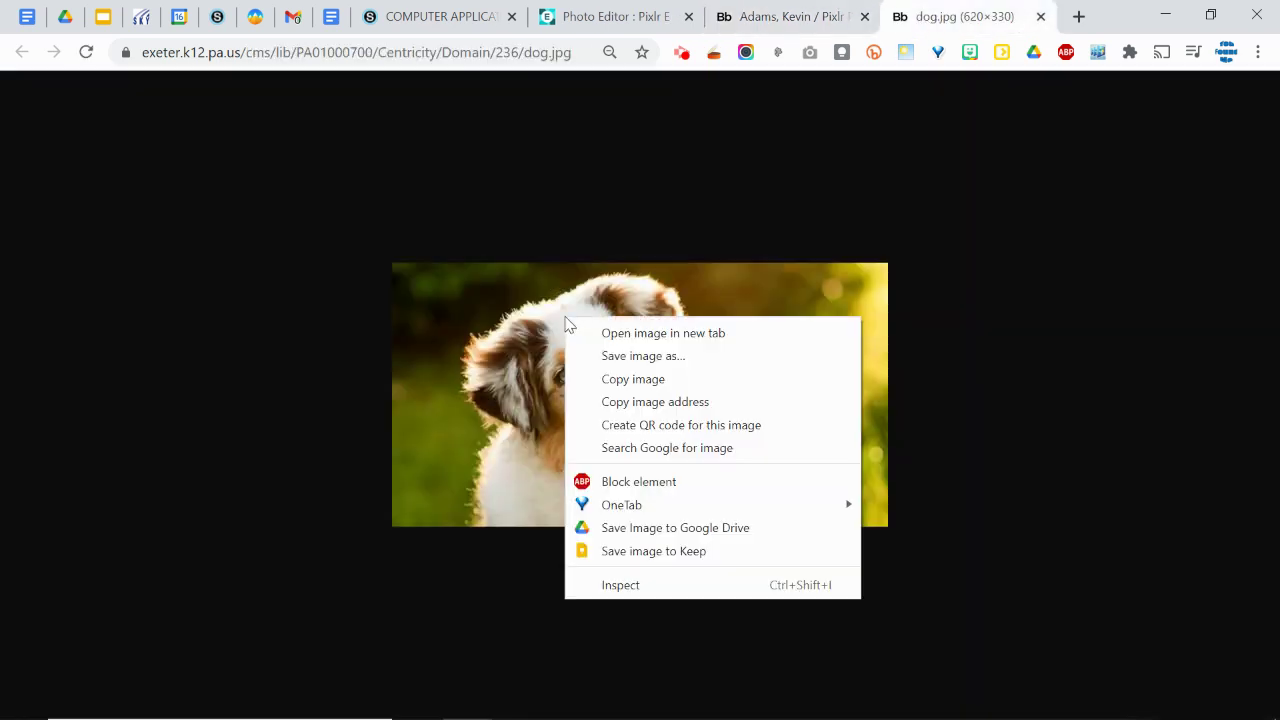
click(630, 402)
click(612, 16)
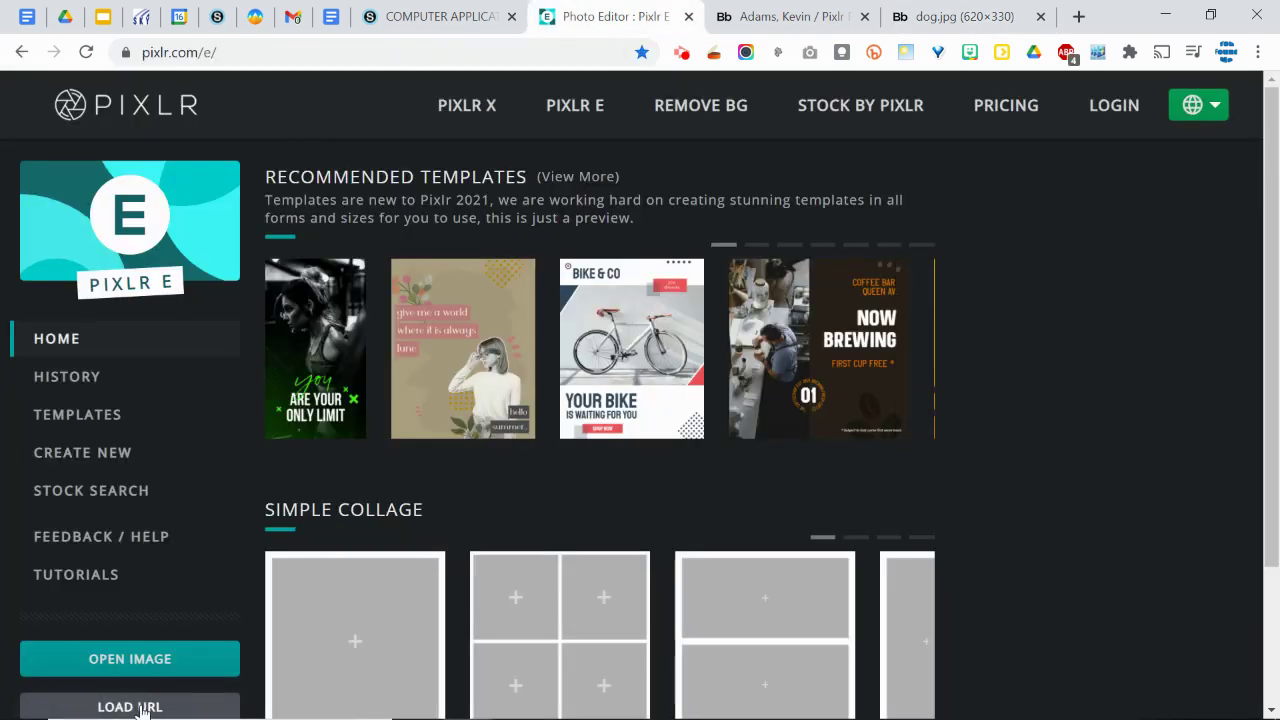
Load the copied dog.jpg address through LOAD URL into the Pixlr E editor
drag(1268, 434, 1268, 494)
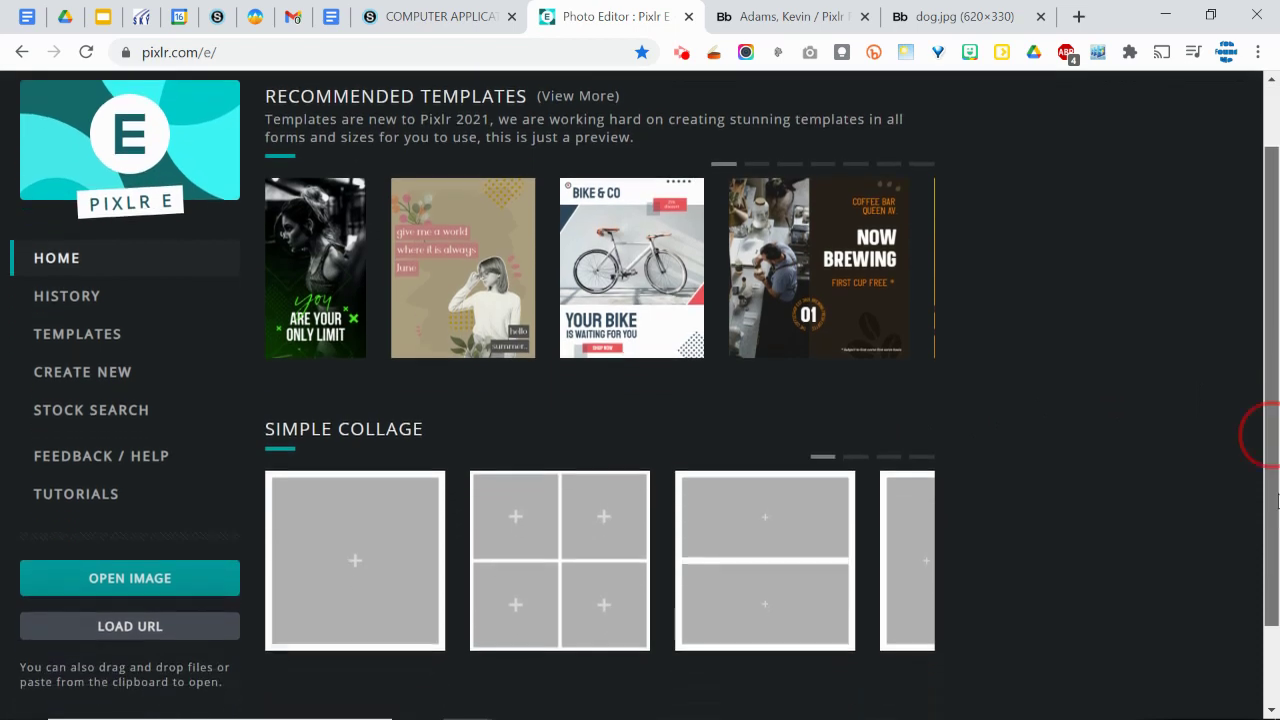
click(130, 626)
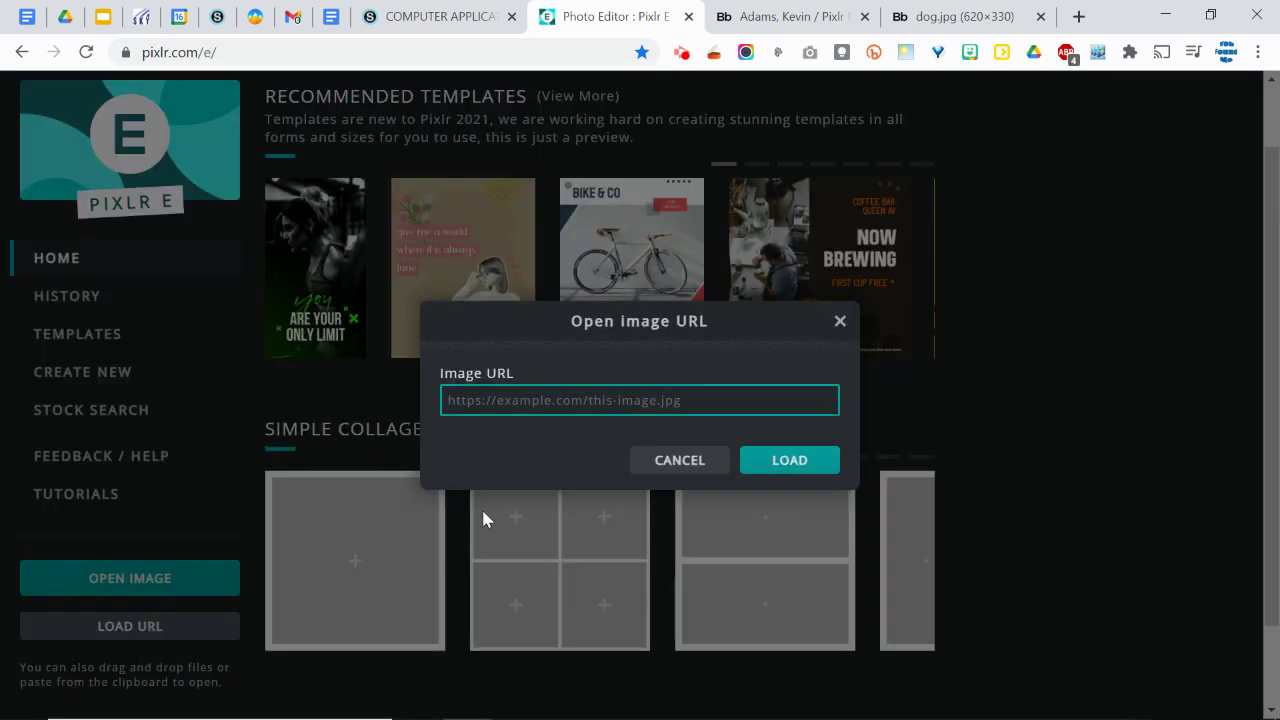
key(ctrl+v)
click(817, 465)
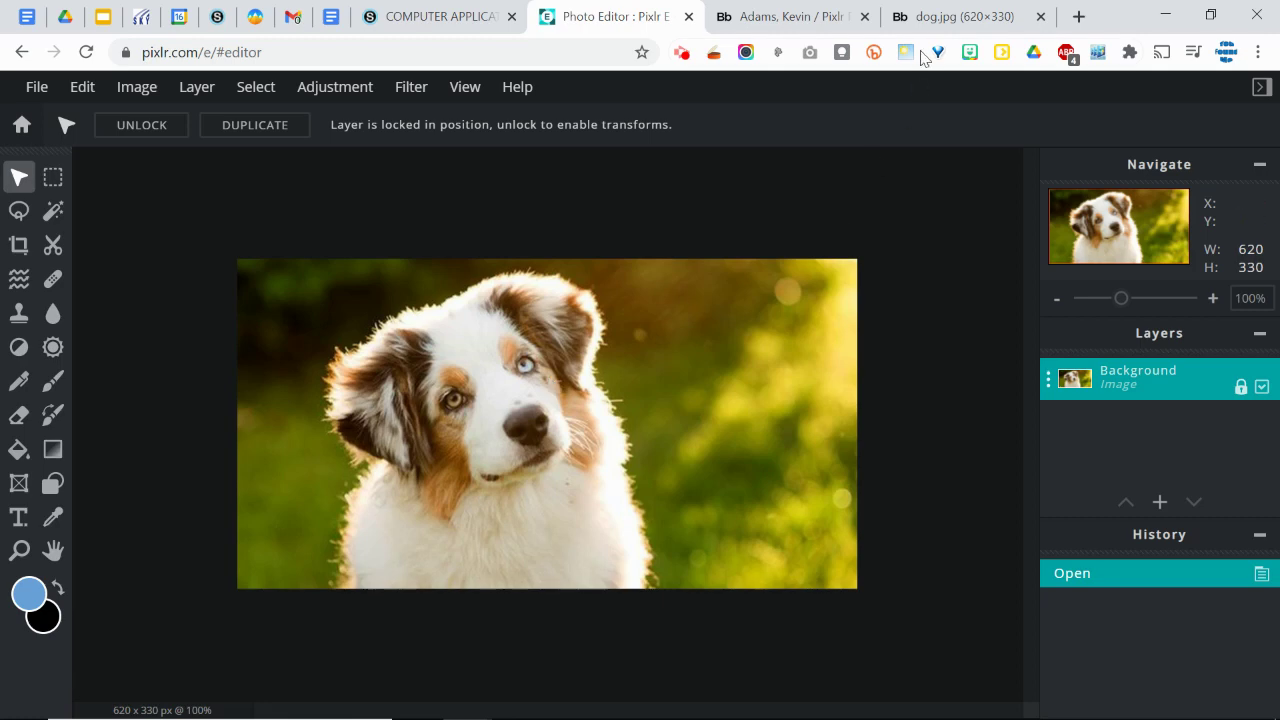
Close the dog.jpg page, open doll.jpg on its own, and copy its image address
middle_click(967, 20)
click(886, 24)
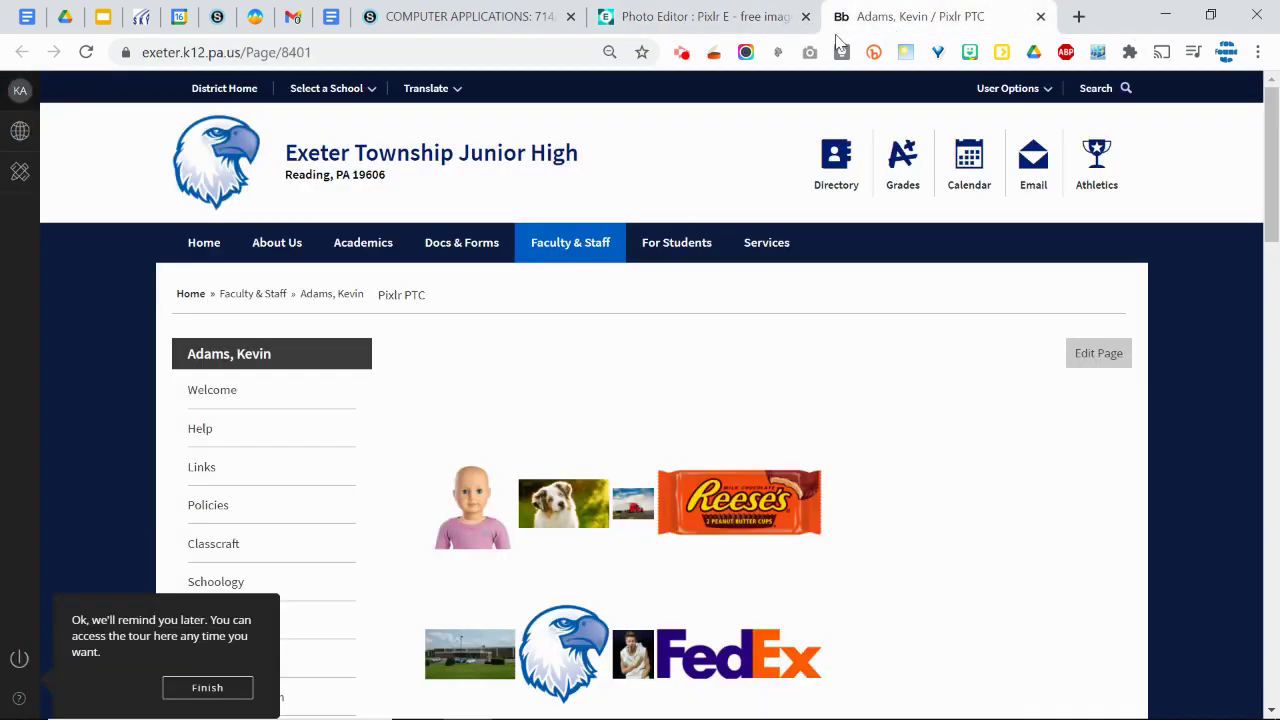
right_click(473, 499)
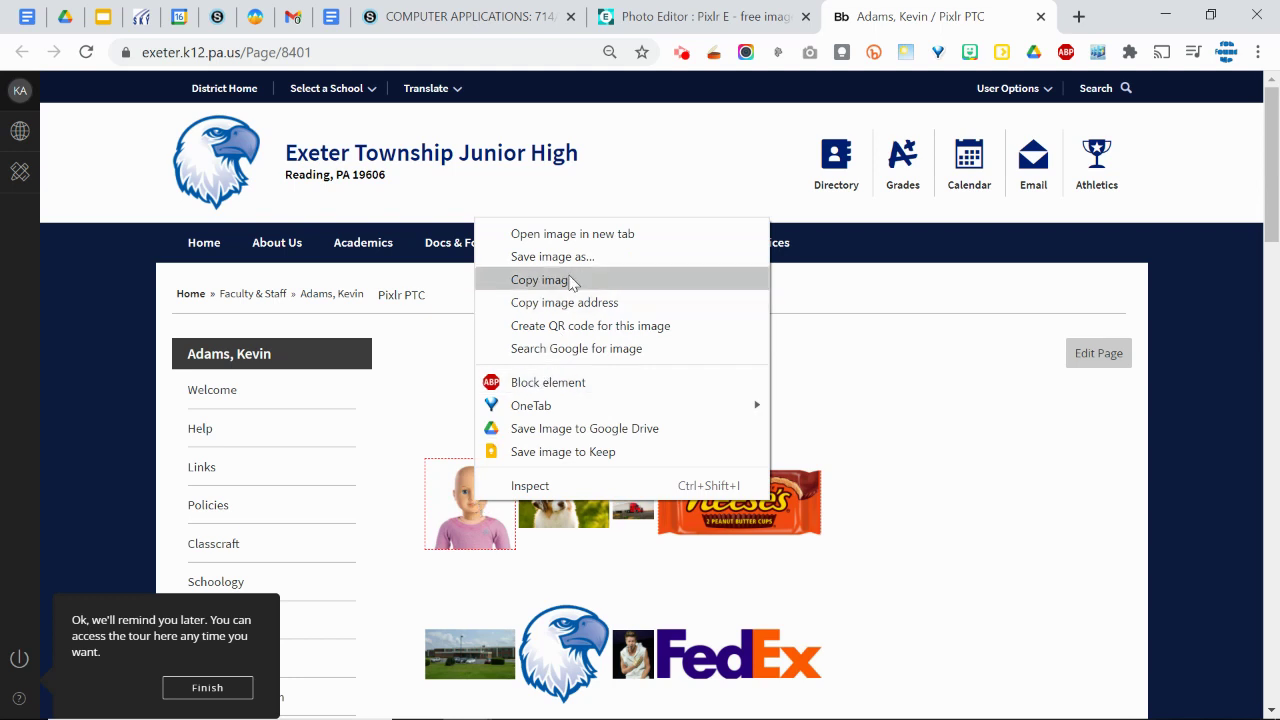
click(572, 236)
click(945, 20)
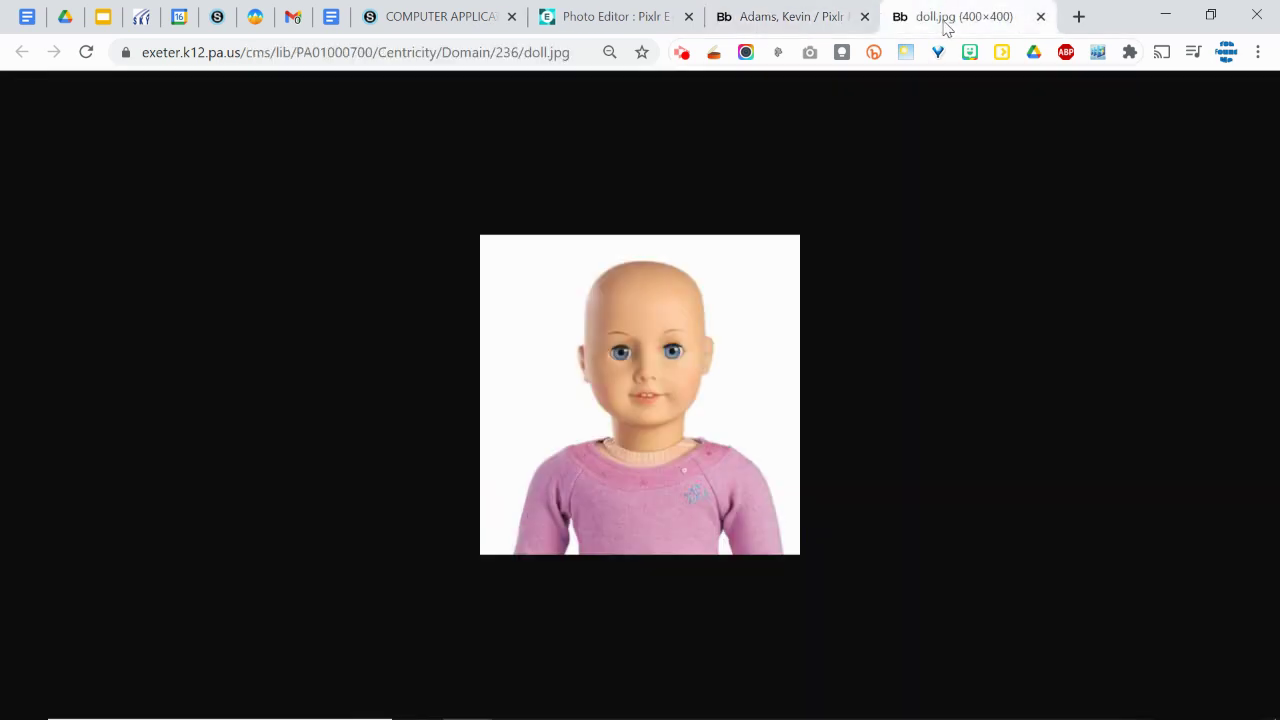
right_click(600, 340)
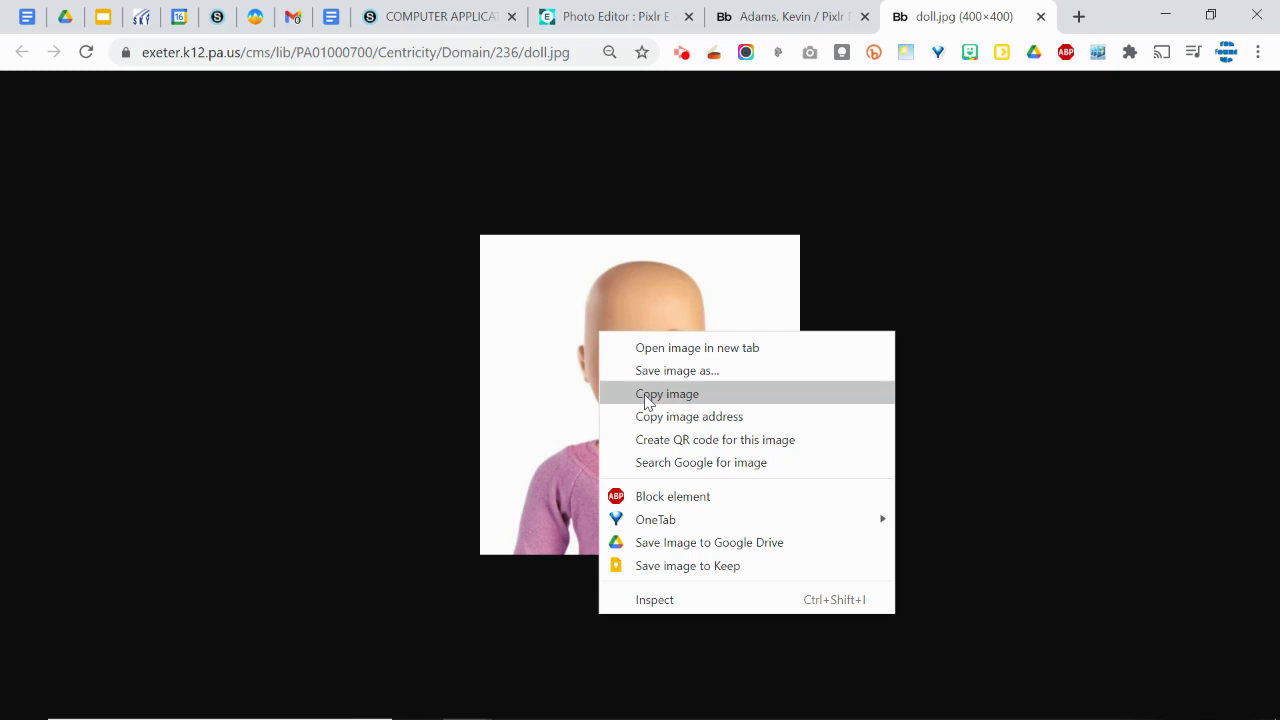
click(651, 423)
Open the doll.jpg address as a second document via File > Open image URL
click(602, 32)
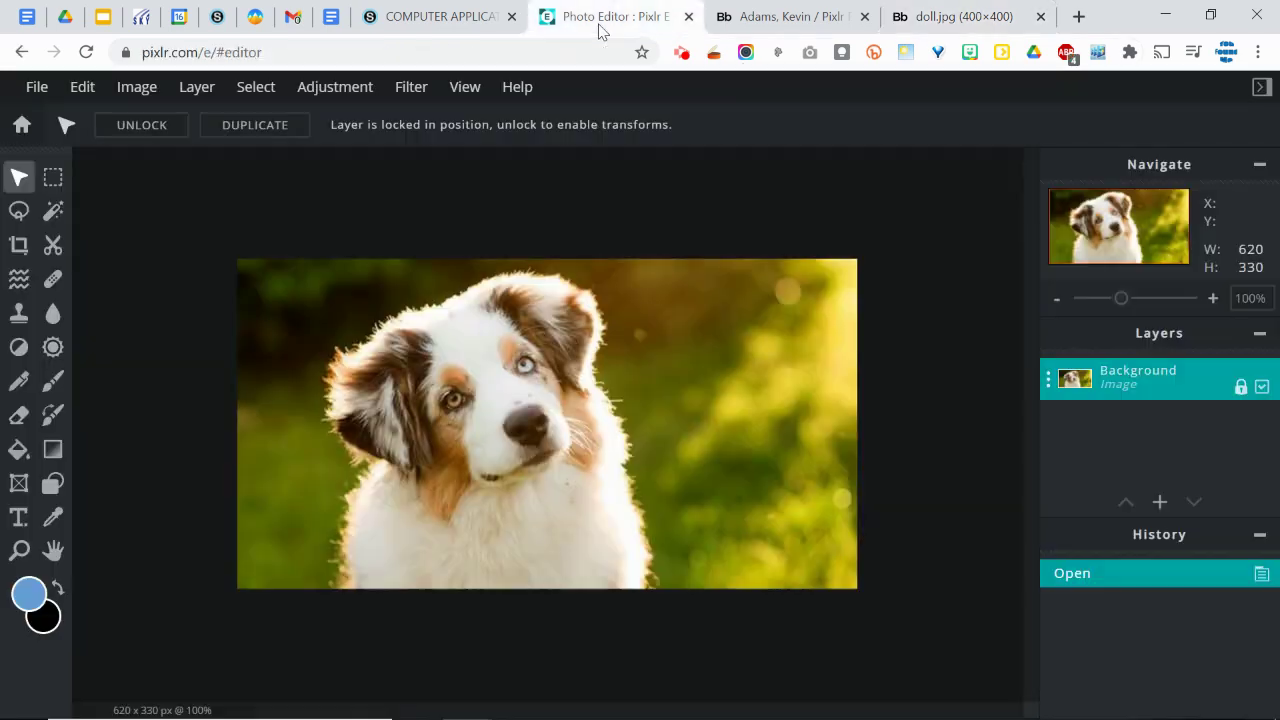
click(37, 88)
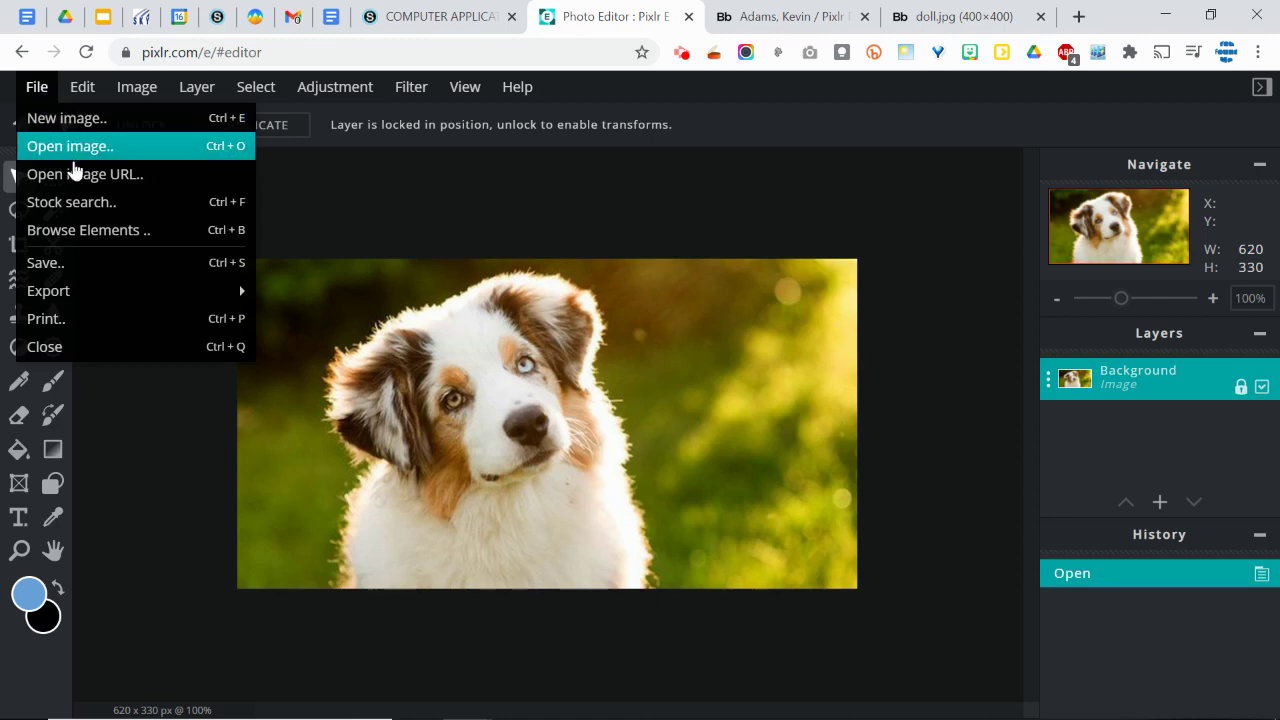
click(147, 180)
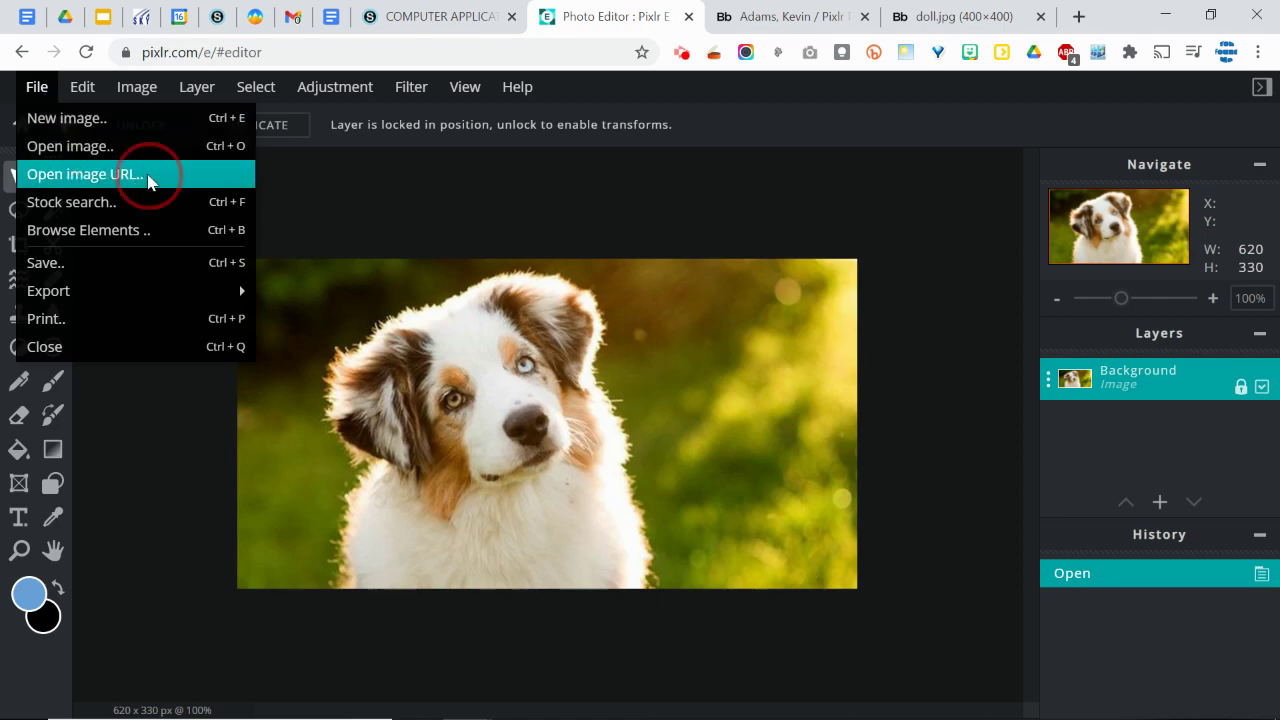
key(ctrl+v)
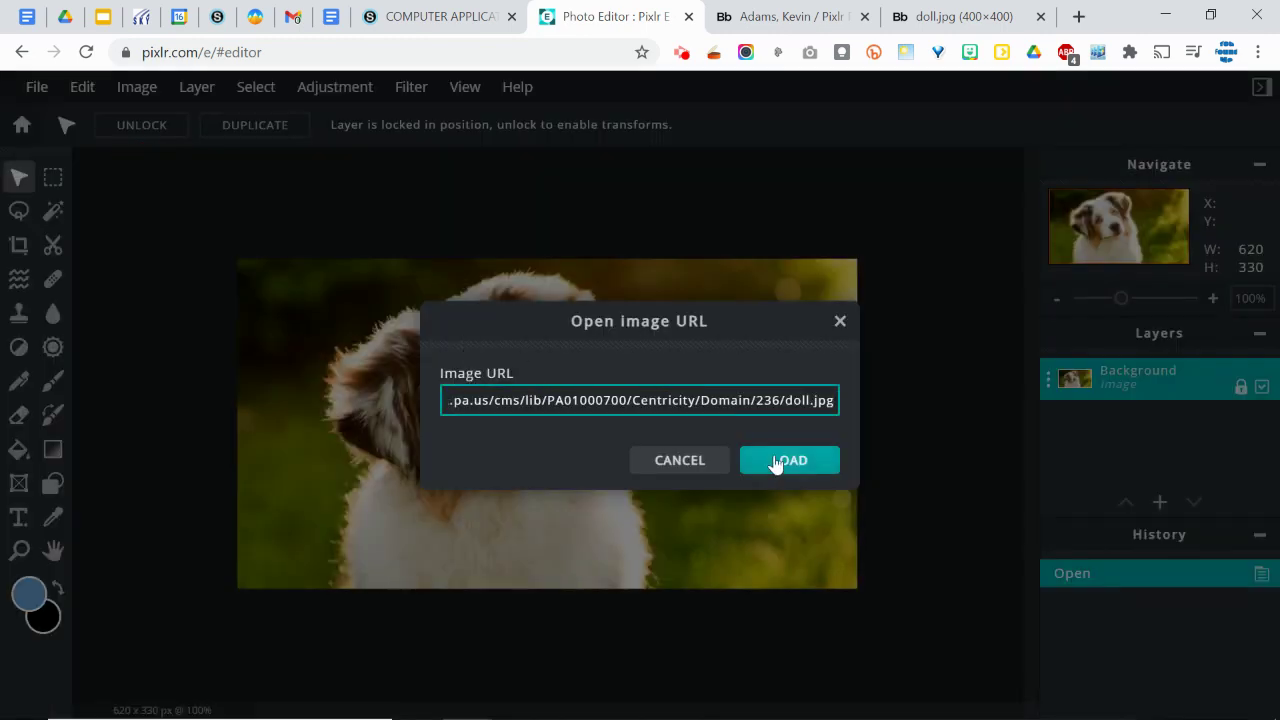
click(777, 462)
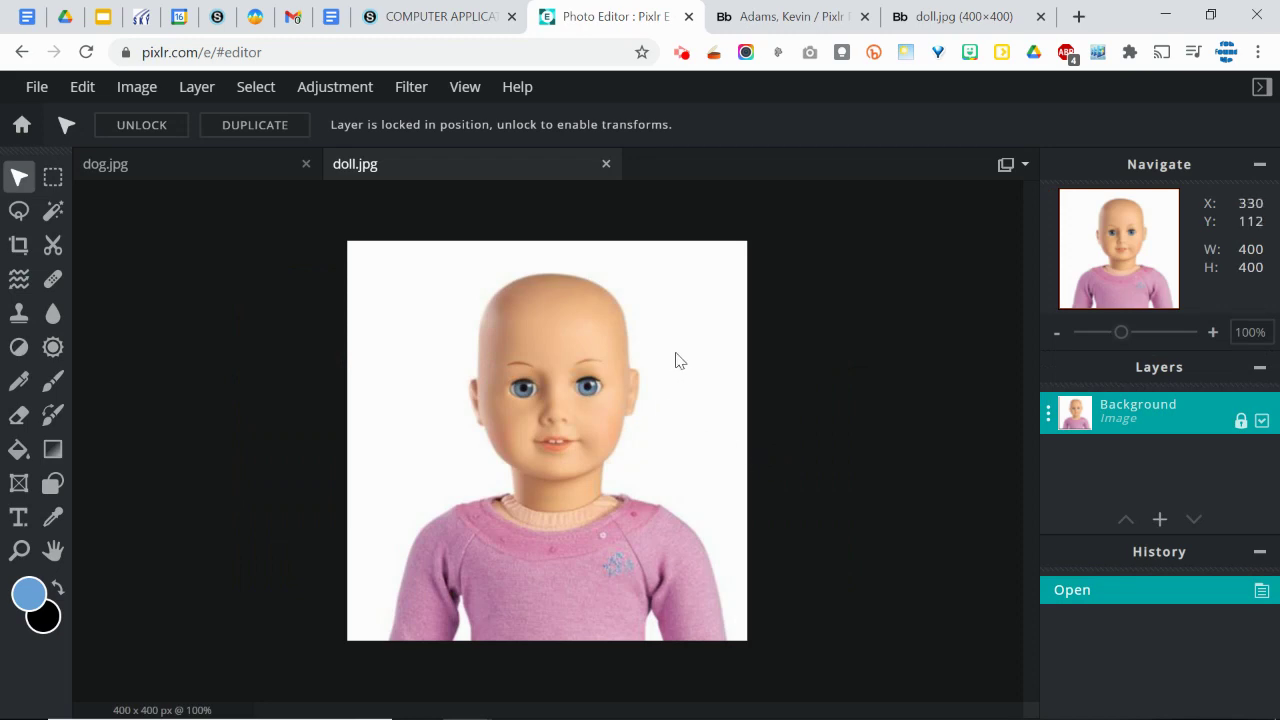
Flip between the dog.jpg and doll.jpg documents, end on dog, and close the doll browser page
click(192, 172)
click(455, 166)
click(229, 170)
click(412, 172)
click(214, 178)
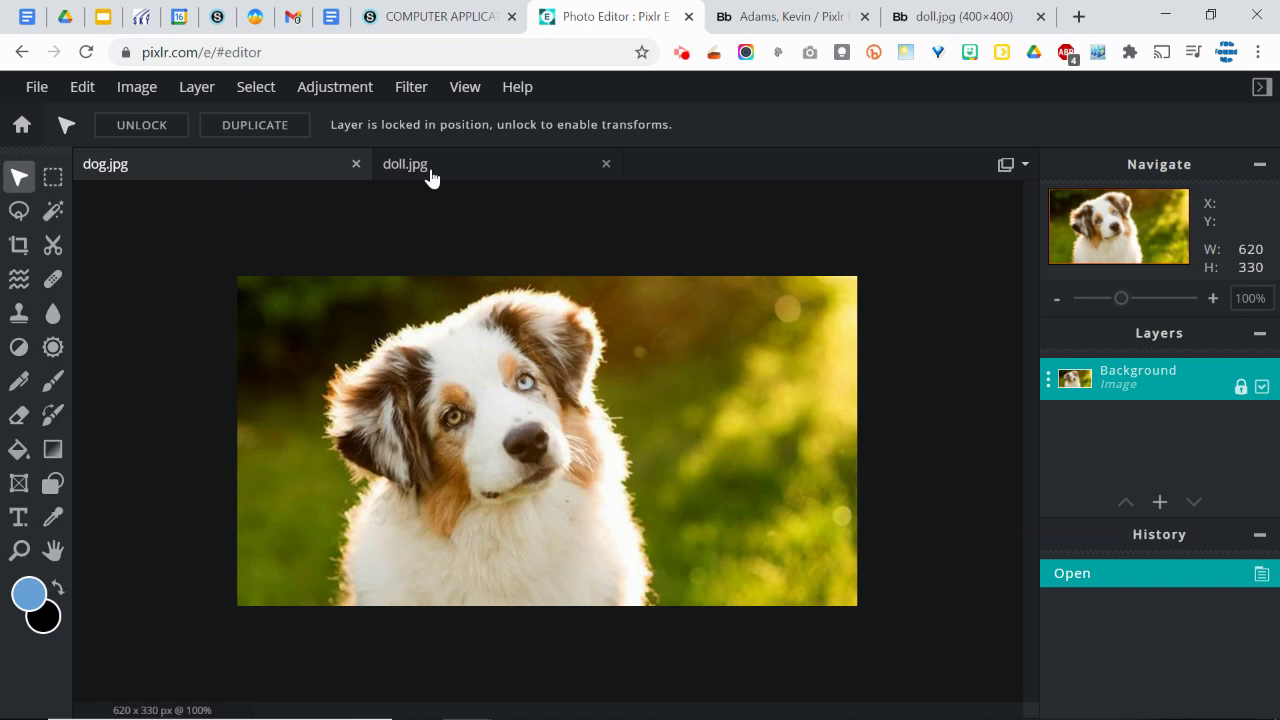
click(429, 175)
click(249, 178)
click(416, 178)
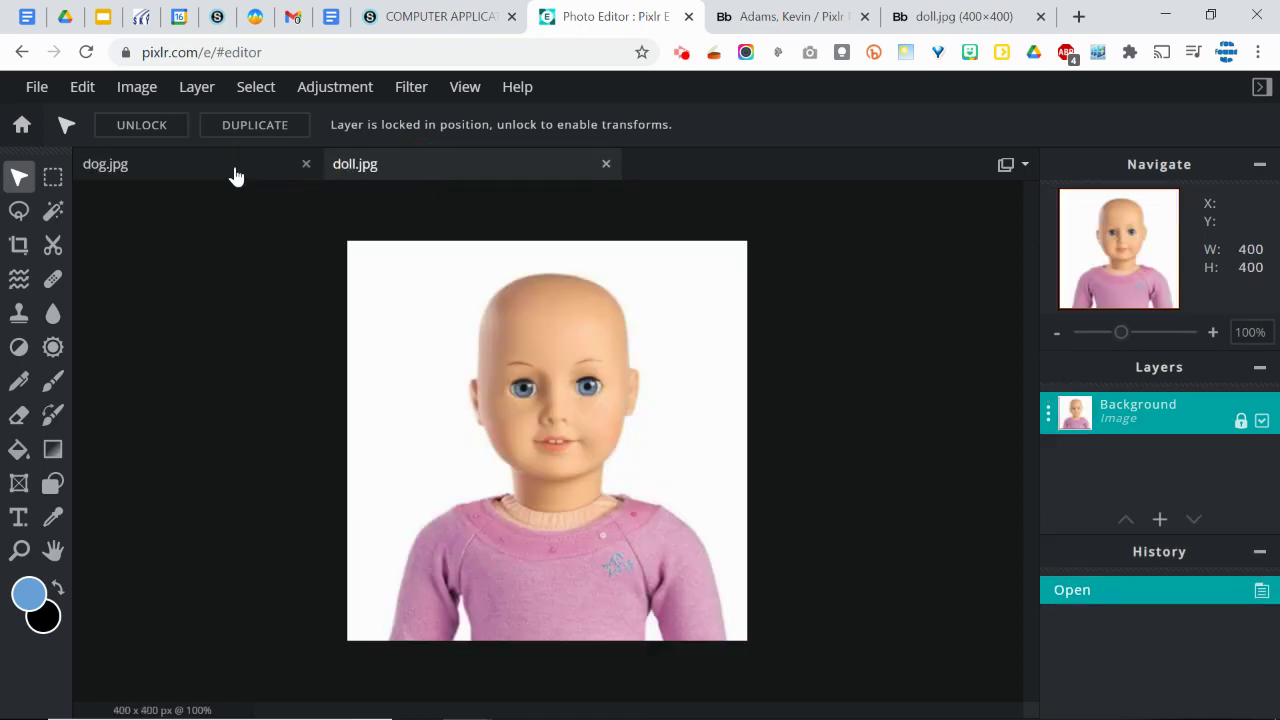
click(235, 174)
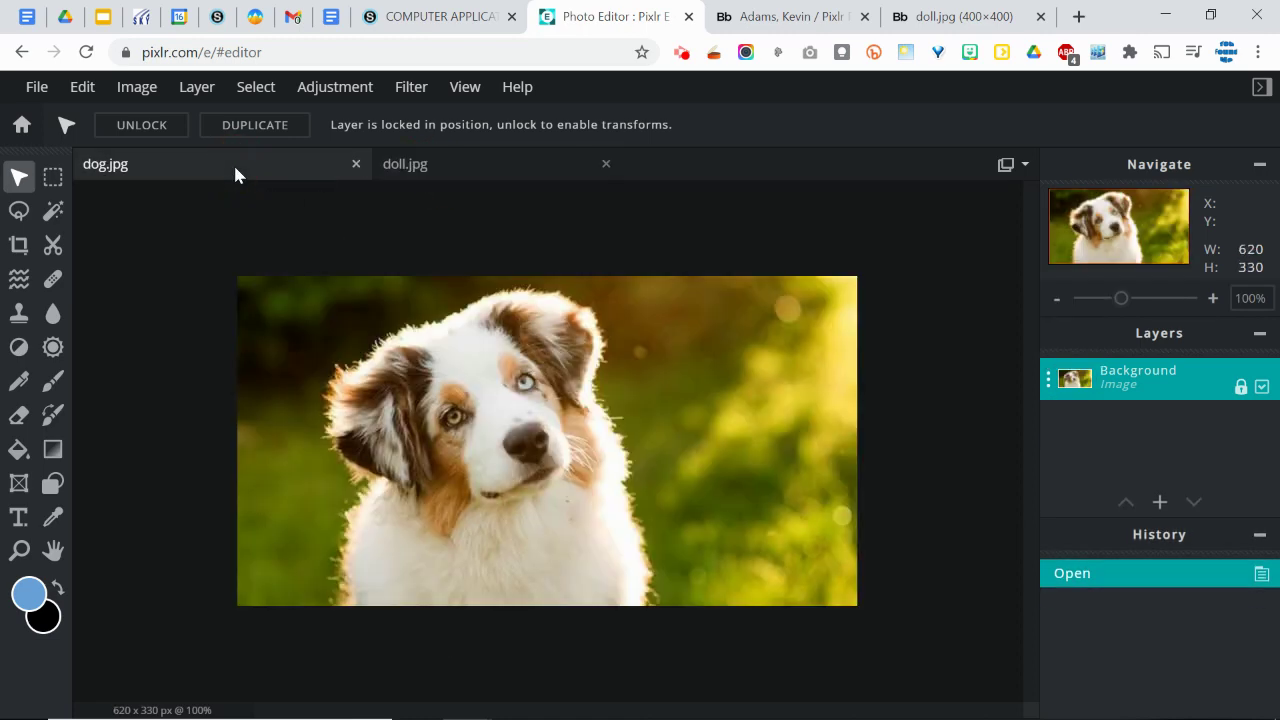
click(1040, 16)
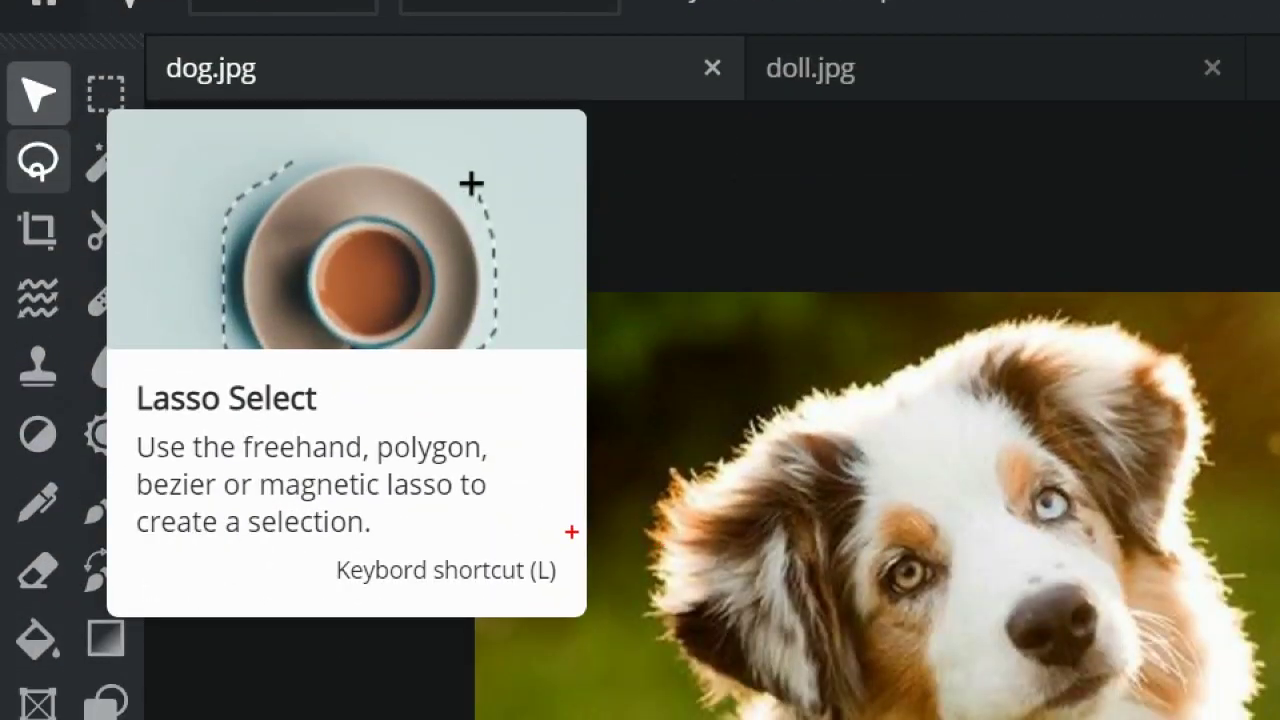
Select the Lasso tool with L, using the Free type on dog.jpg
mouse_move(571, 531)
mouse_down()
mouse_move(539, 609)
mouse_move(564, 543)
mouse_move(522, 537)
mouse_up()
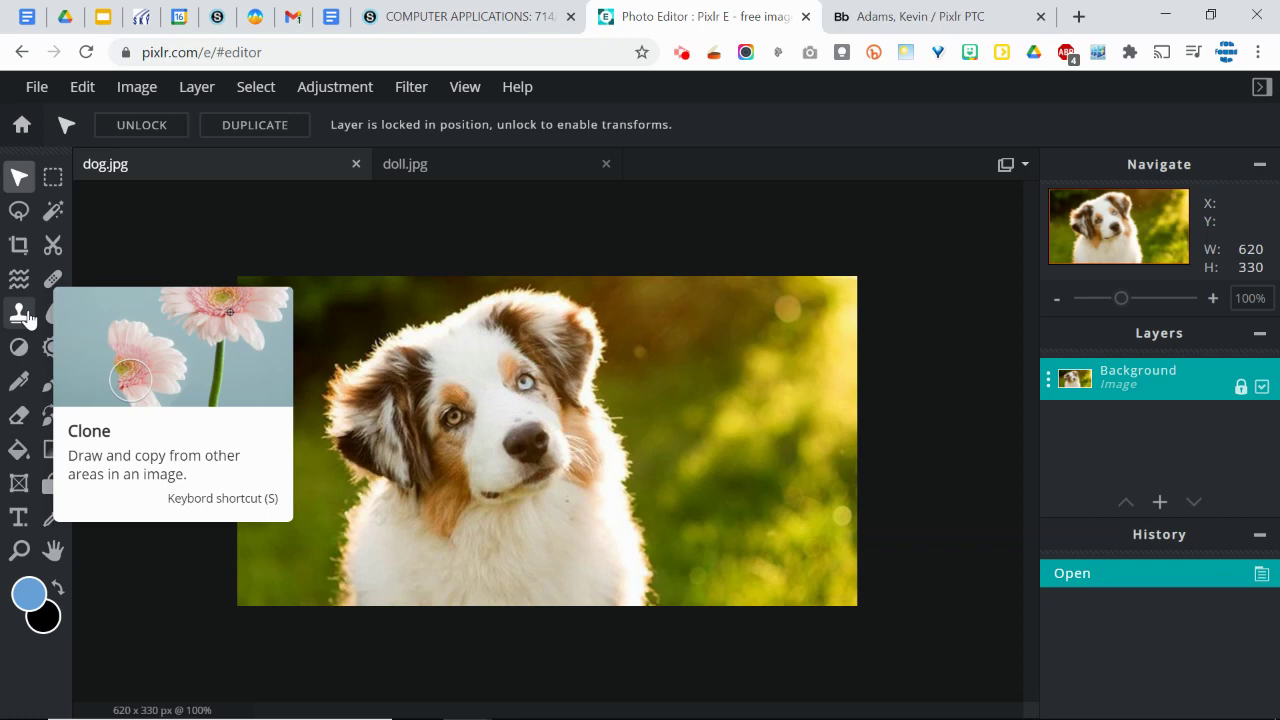
key(l)
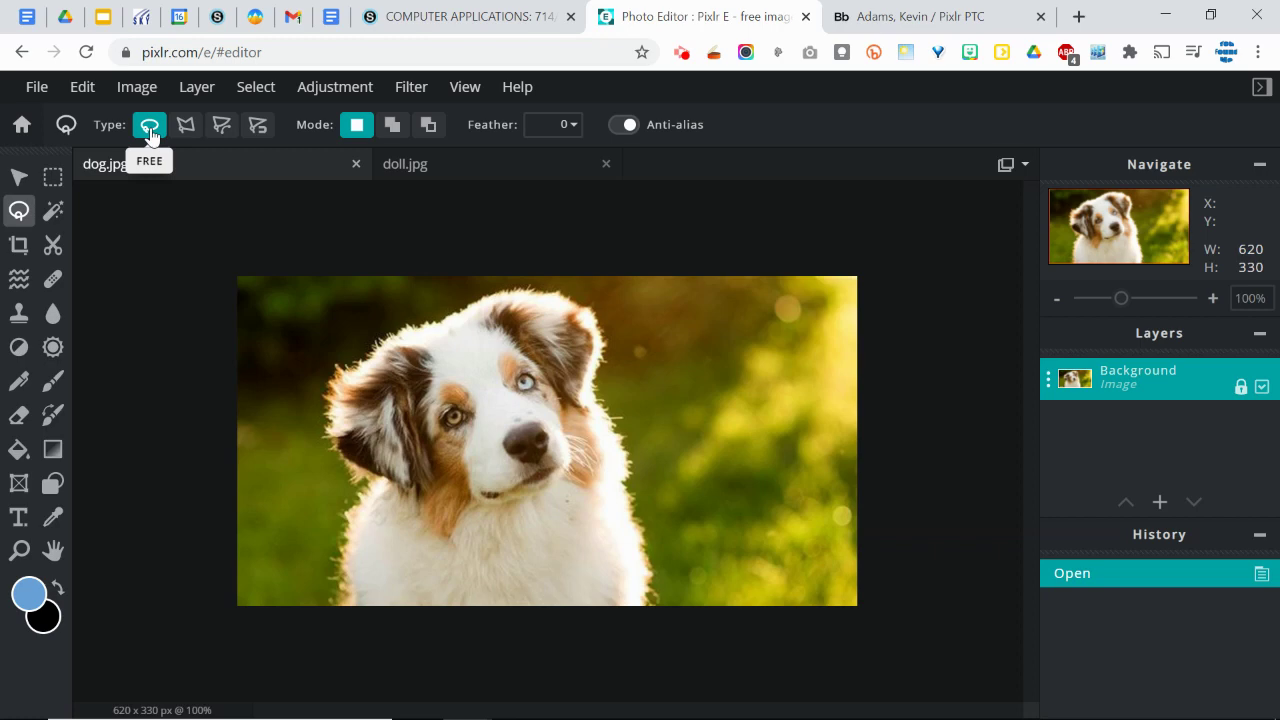
Trace a freehand lasso around the dog's head, discarding the first attempt, giving 298 × 228 px
click(348, 352)
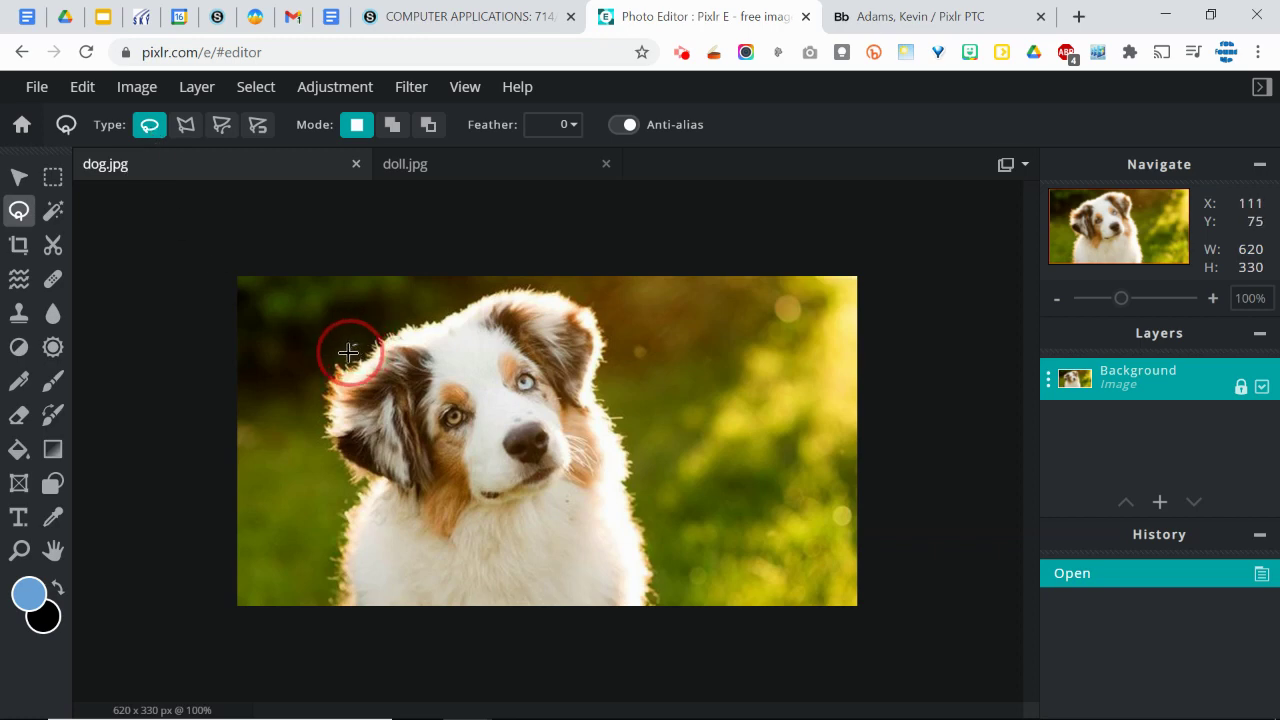
mouse_move(348, 352)
mouse_down()
mouse_move(328, 361)
mouse_move(319, 390)
mouse_move(342, 496)
mouse_move(320, 590)
mouse_move(328, 612)
mouse_move(573, 624)
mouse_move(664, 607)
mouse_move(620, 415)
mouse_move(621, 327)
mouse_move(560, 282)
mouse_move(445, 295)
mouse_move(356, 337)
mouse_move(362, 362)
mouse_up()
key(ctrl+d)
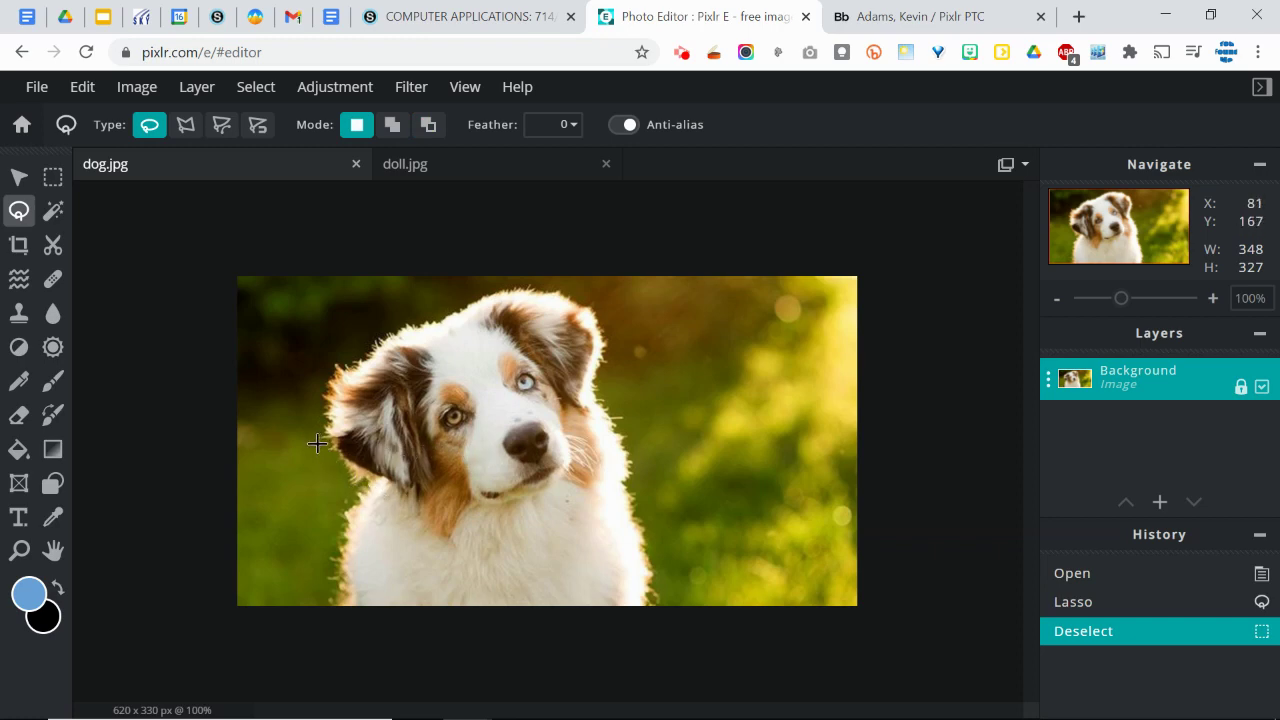
mouse_move(316, 446)
mouse_down()
mouse_move(325, 467)
mouse_move(391, 494)
mouse_move(522, 508)
mouse_move(575, 462)
mouse_move(610, 349)
mouse_move(576, 292)
mouse_move(550, 280)
mouse_move(490, 287)
mouse_move(337, 350)
mouse_move(314, 400)
mouse_move(315, 457)
mouse_up()
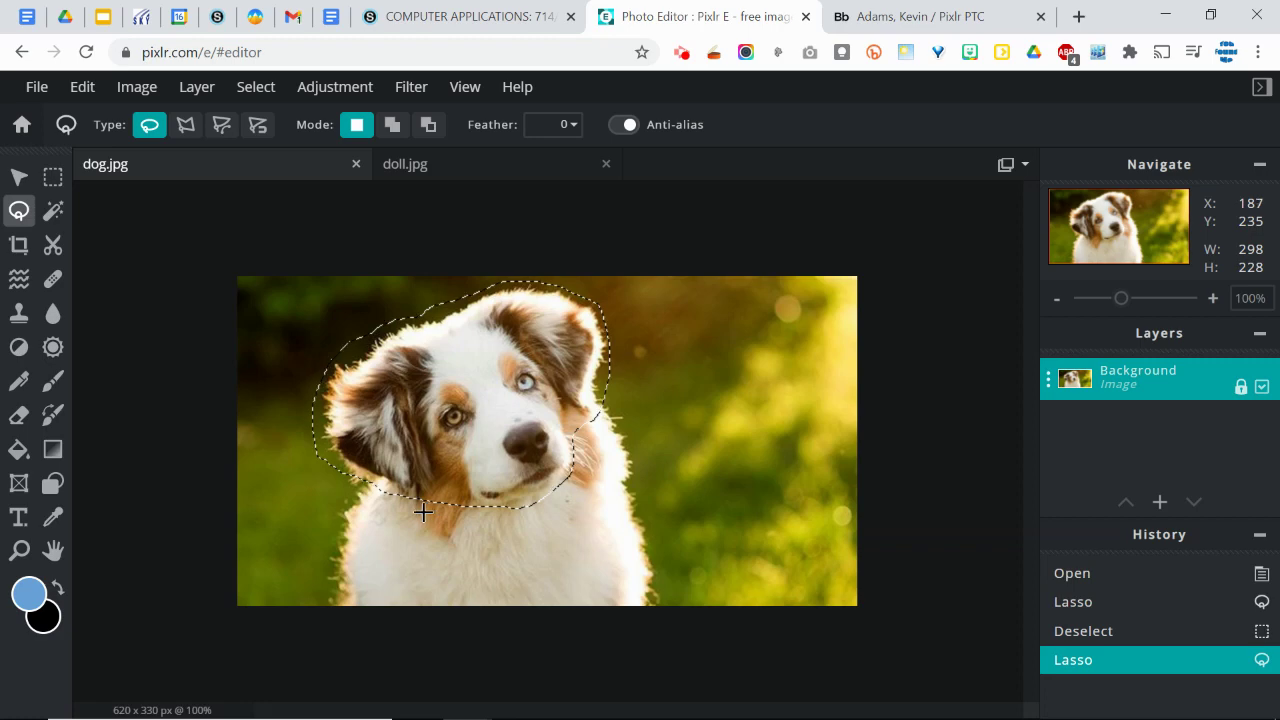
Copy the lassoed dog head and paste it into doll.jpg as a new 298 × 228 px layer
click(18, 177)
mouse_move(482, 424)
mouse_down()
mouse_move(676, 470)
mouse_move(575, 447)
mouse_up()
key(ctrl+z)
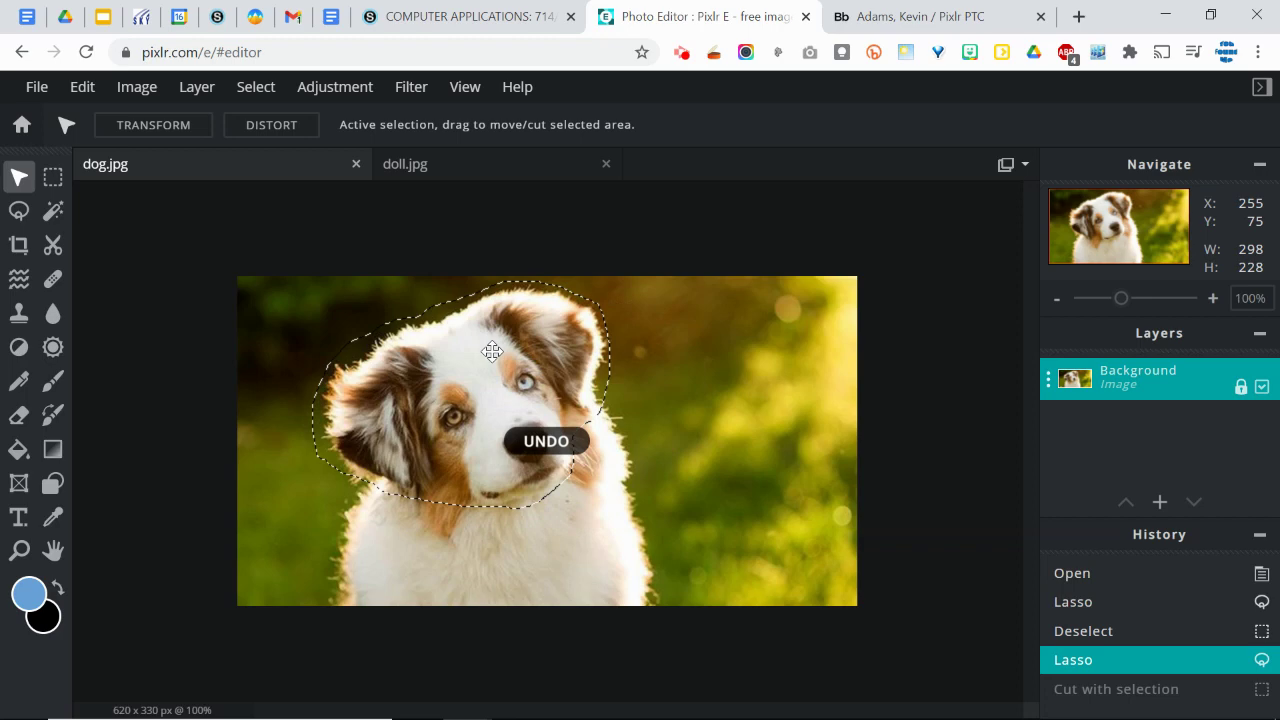
key(ctrl+c)
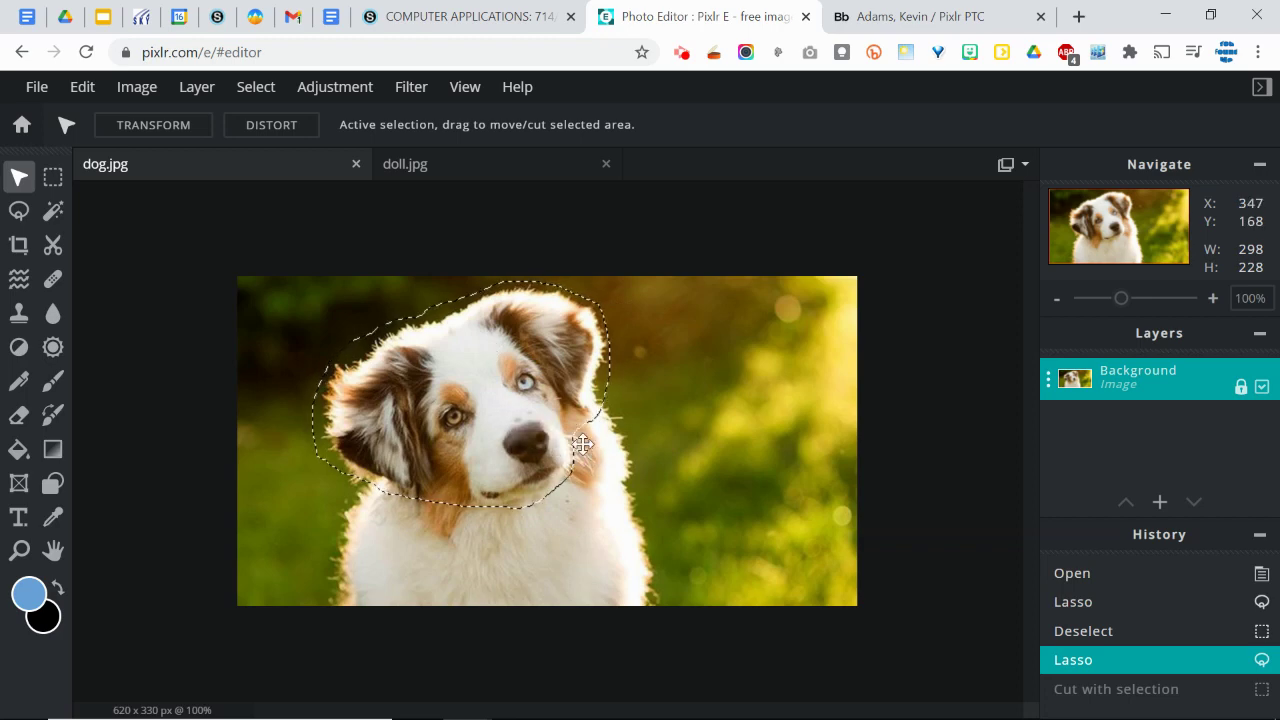
click(426, 172)
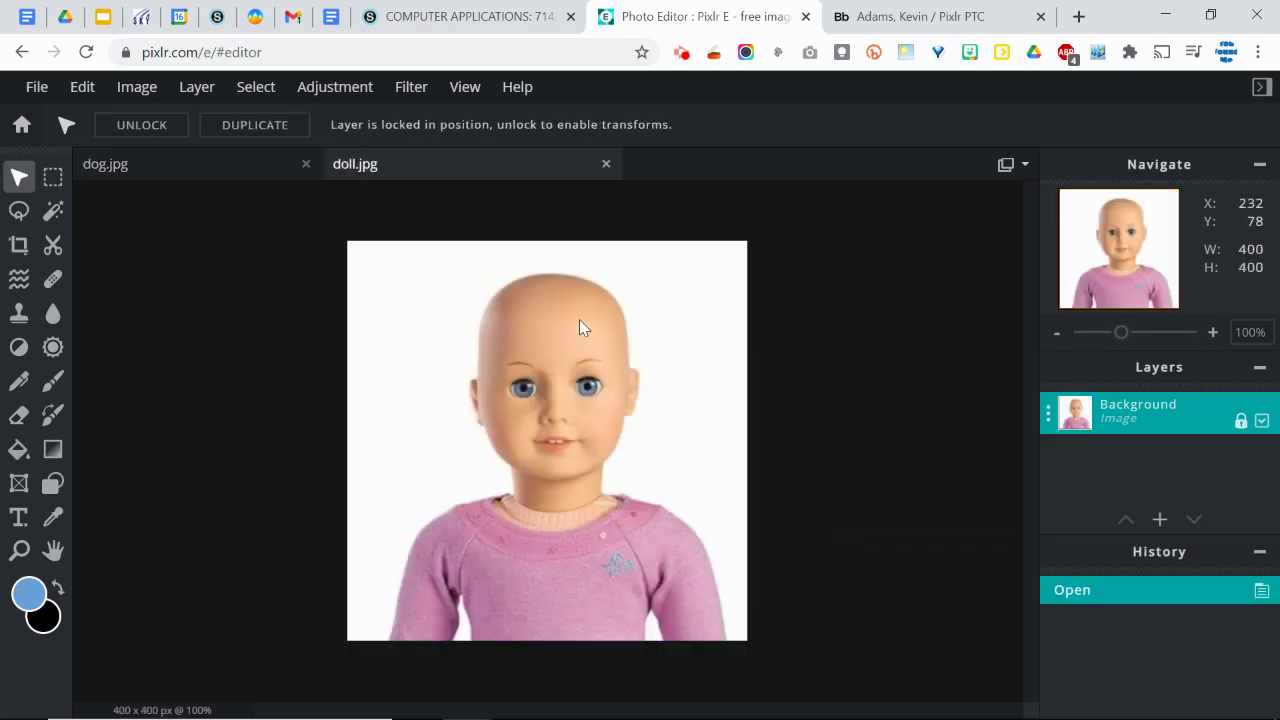
key(ctrl+v)
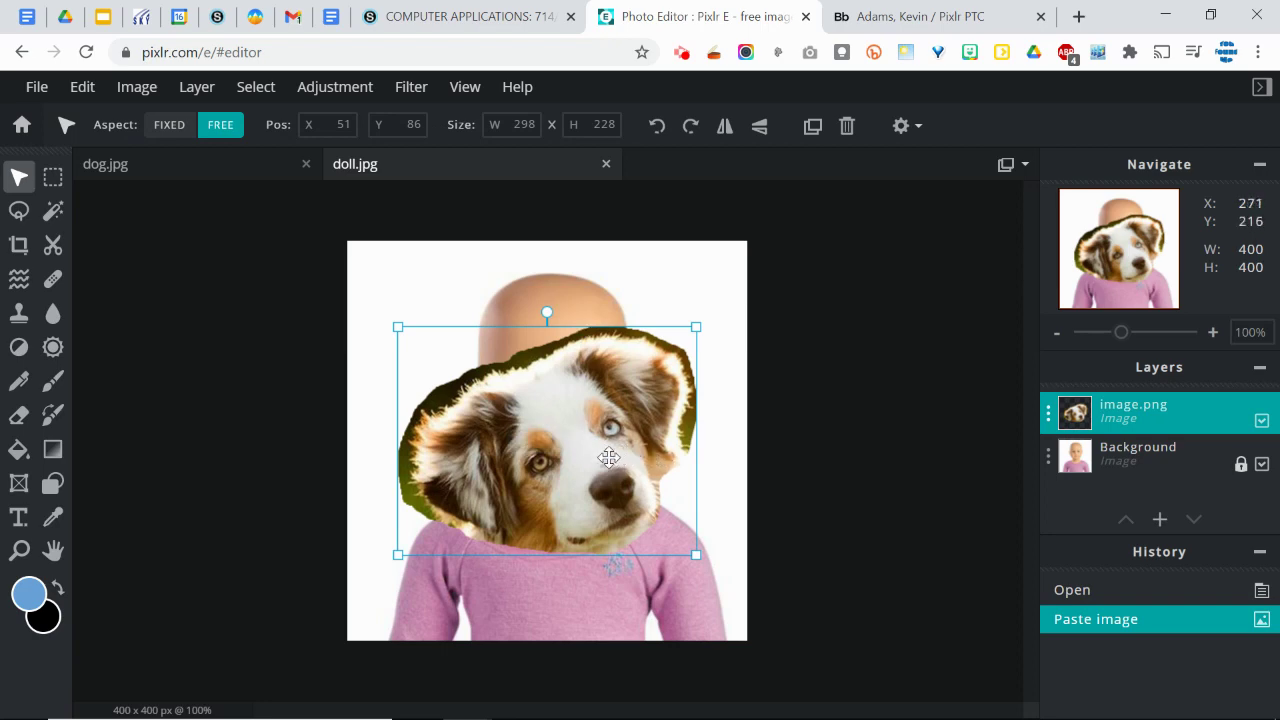
Place the dog head over the doll's head, enlarge it to 349 × 267 px and tilt it clockwise
drag(609, 457, 592, 386)
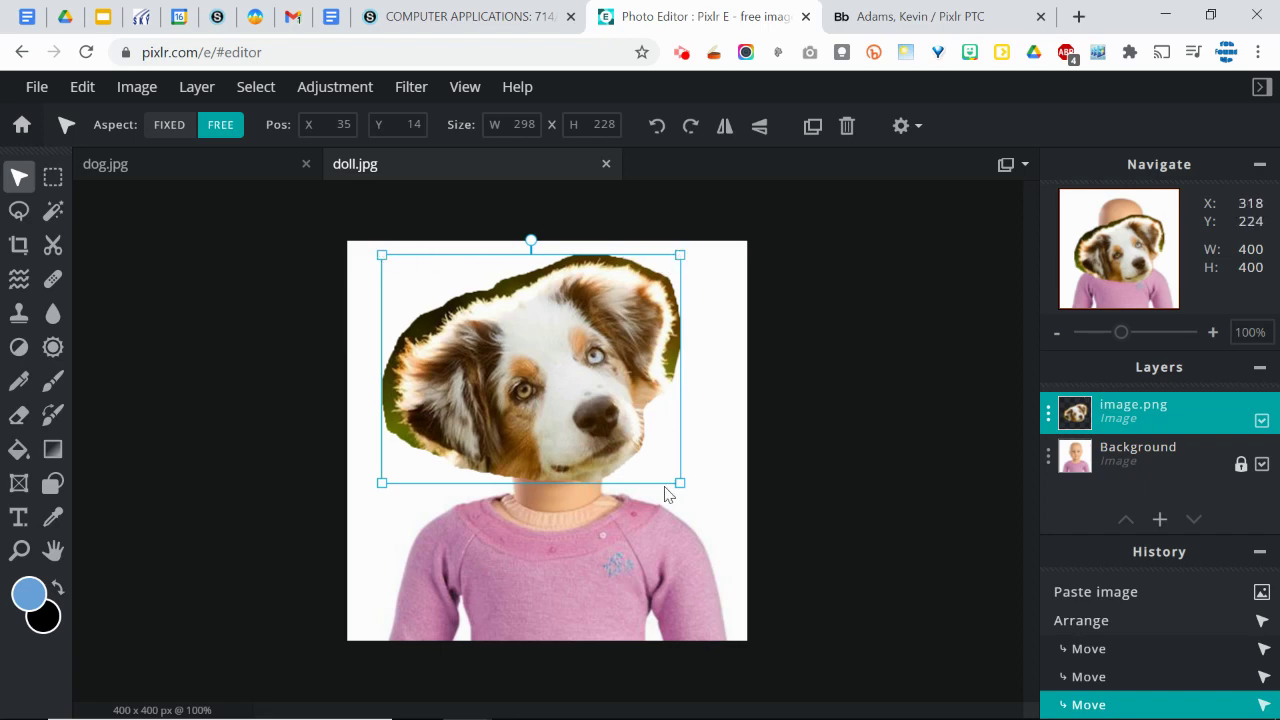
drag(683, 483, 670, 433)
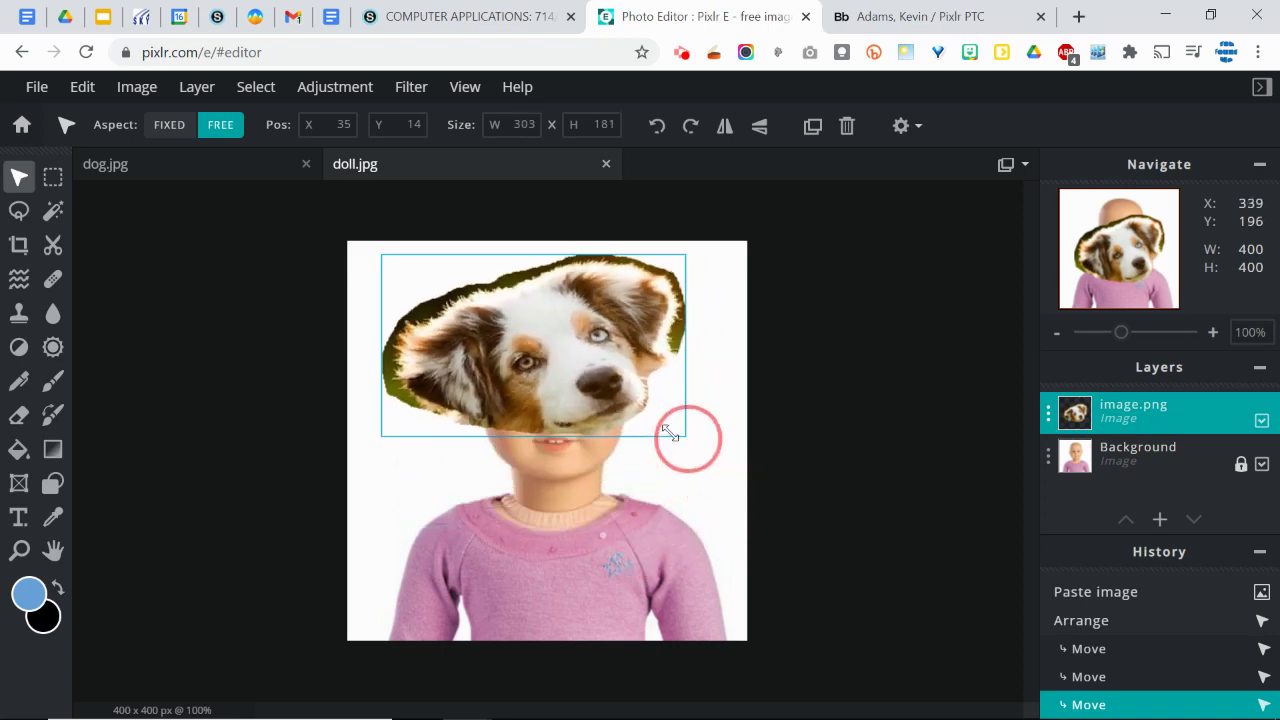
drag(645, 524, 731, 645)
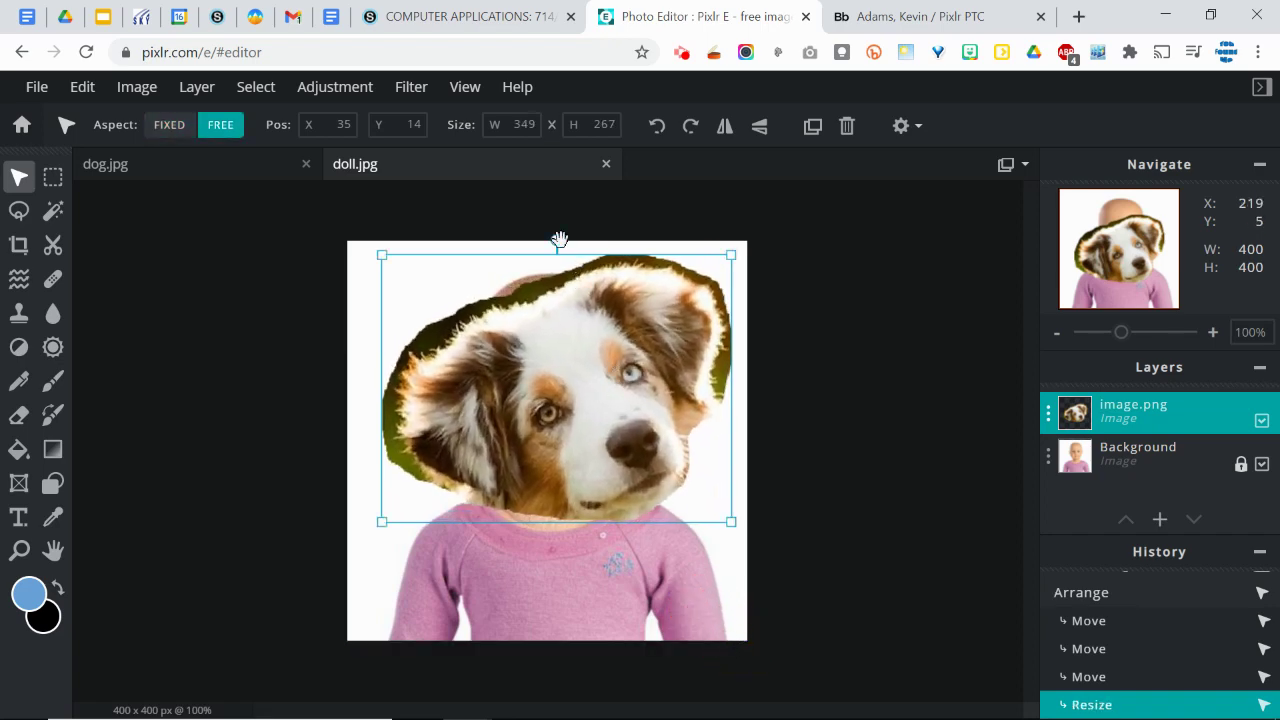
drag(556, 240, 594, 264)
drag(584, 365, 583, 353)
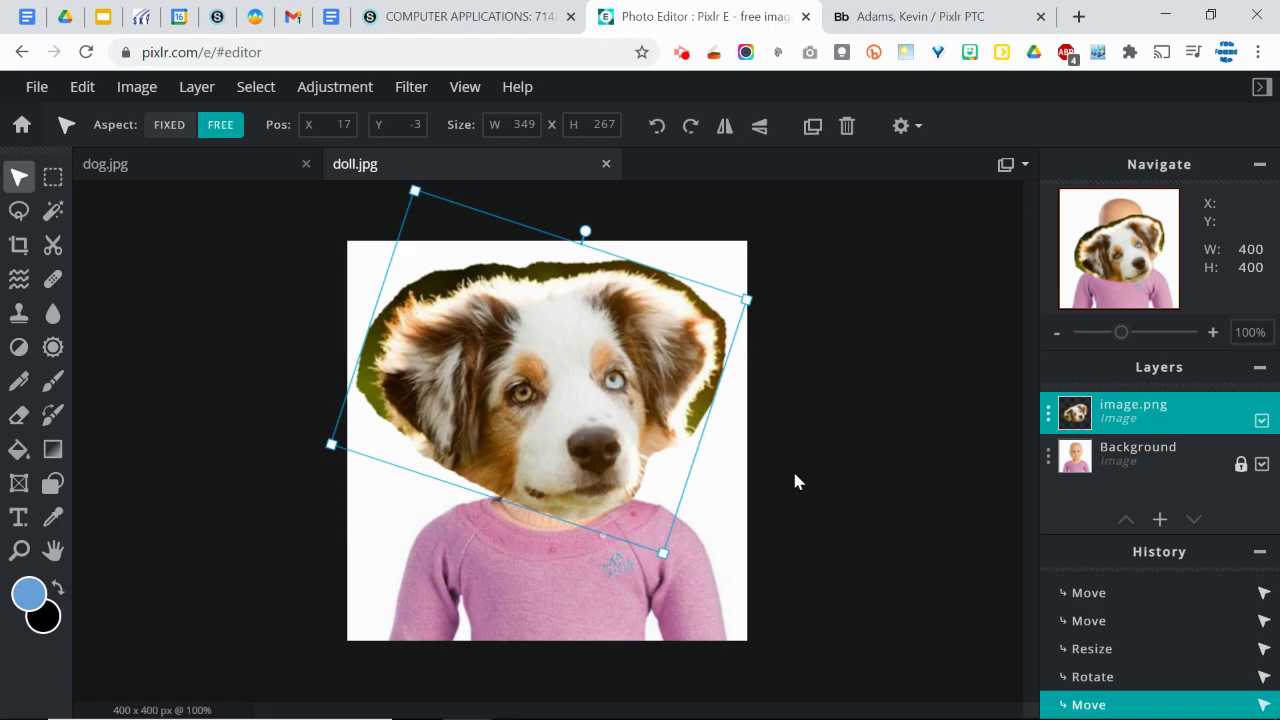
Commit the dog head's transform and toggle the Navigator panel closed and open
click(731, 514)
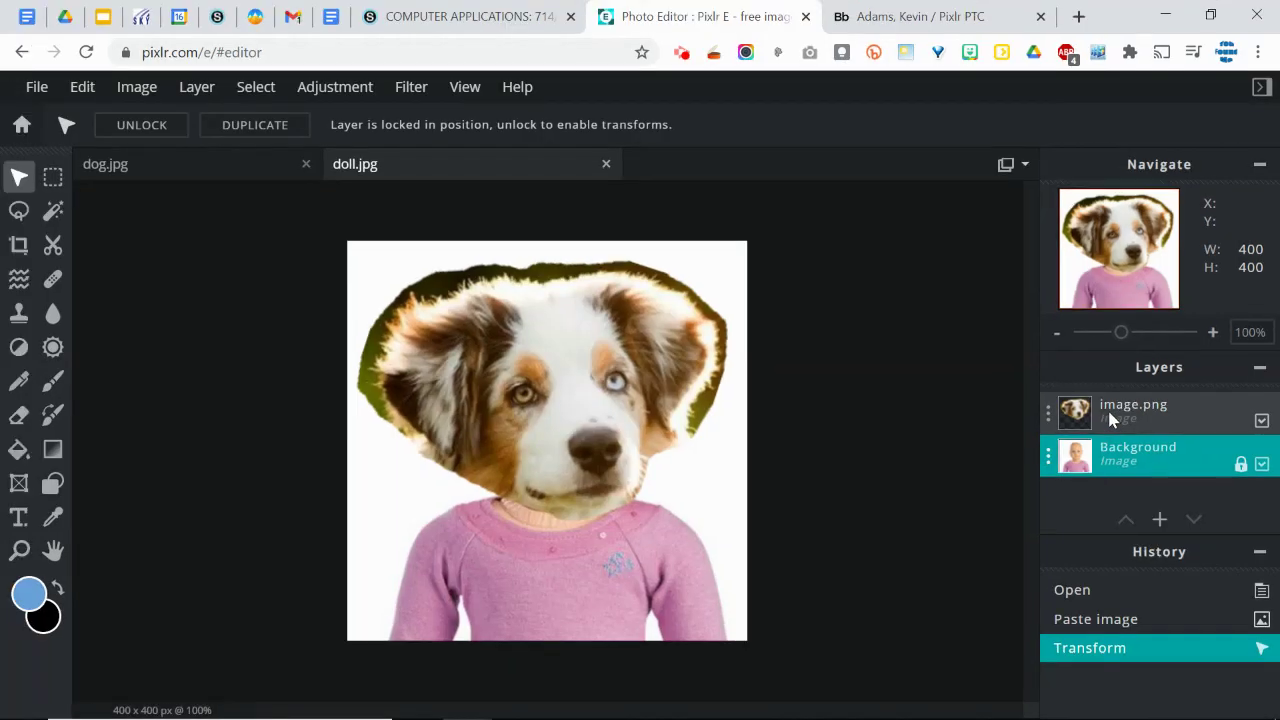
click(1020, 554)
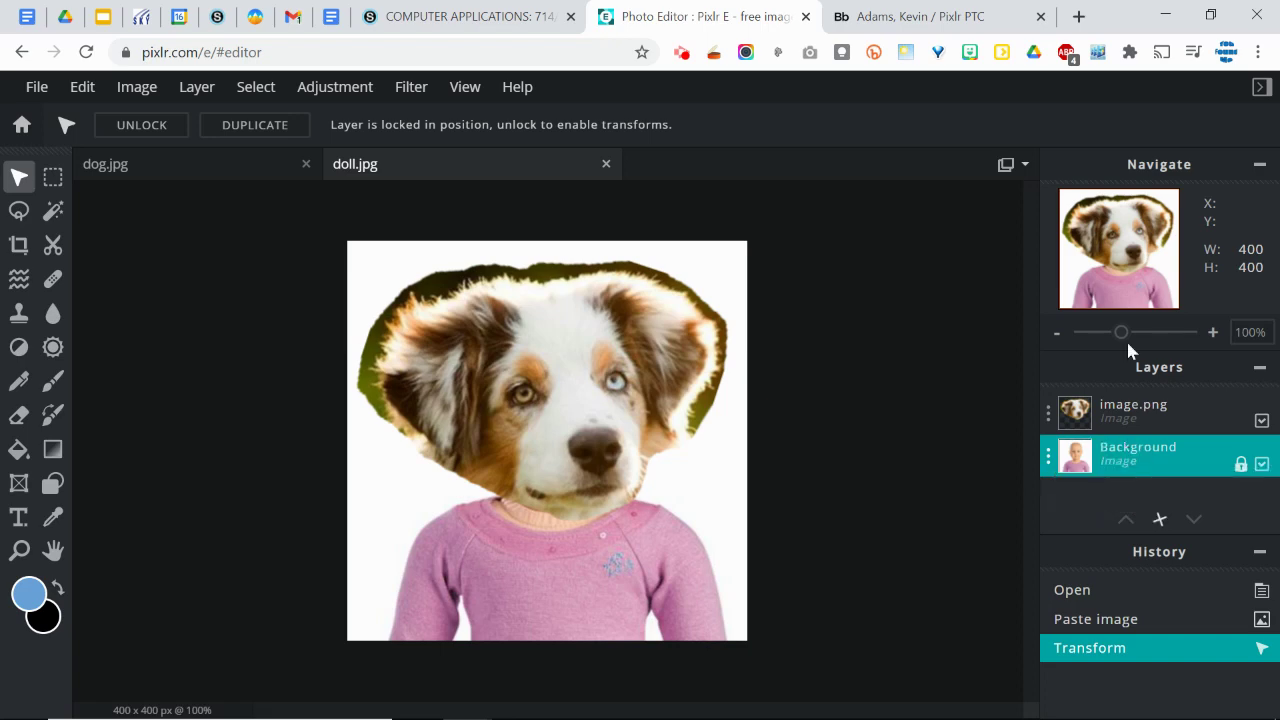
click(1259, 170)
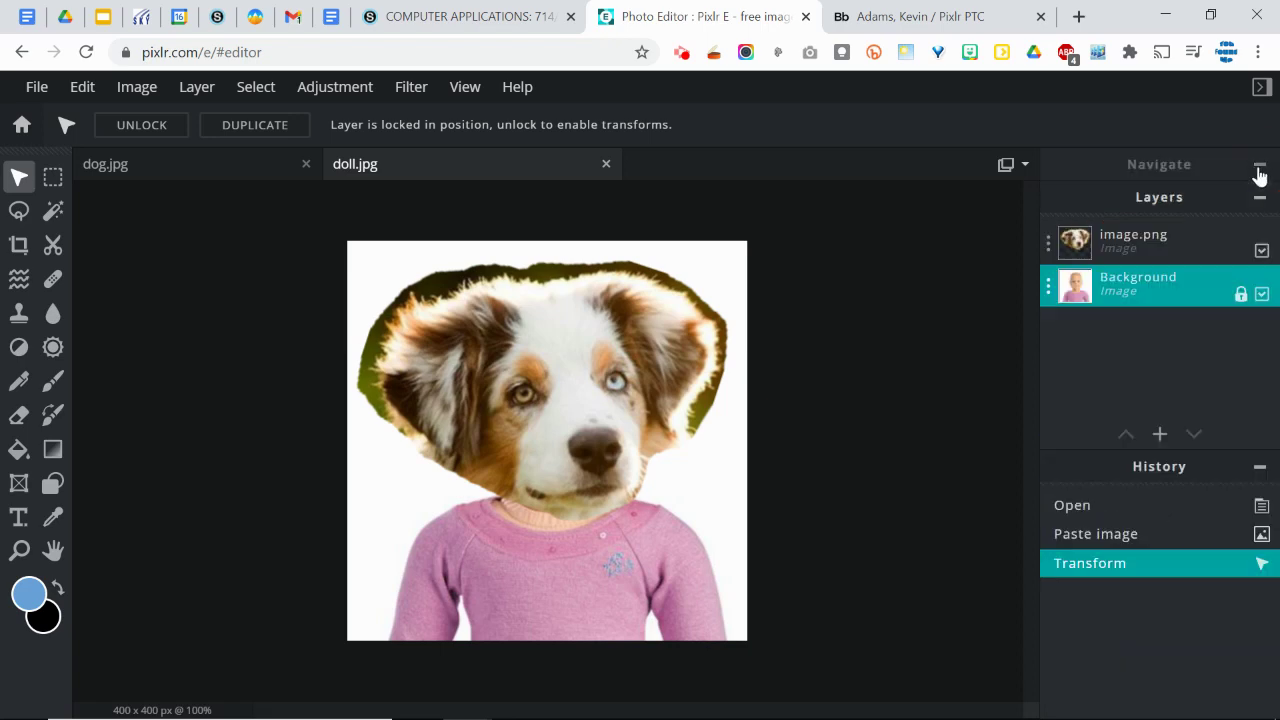
click(1259, 172)
click(1259, 172)
click(1259, 172)
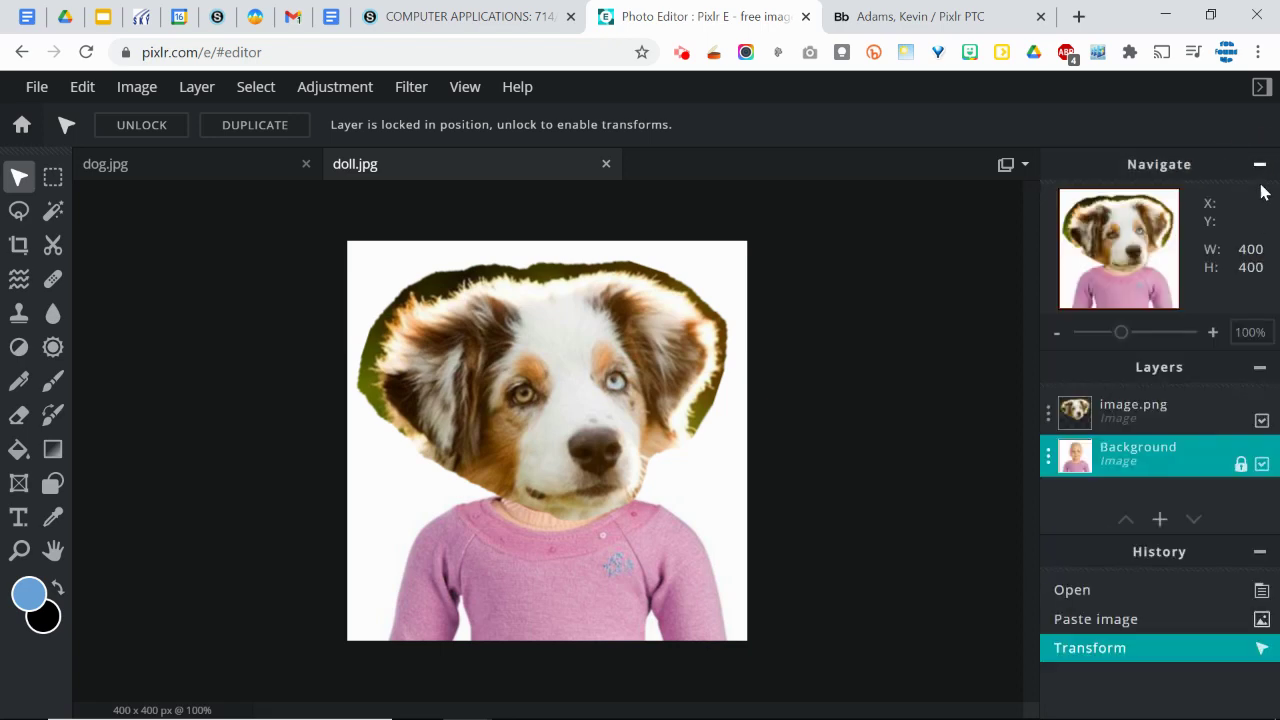
Show the open-documents list and cycle the side panels through thumbnail, hidden and full views
click(1126, 521)
mouse_move(1162, 524)
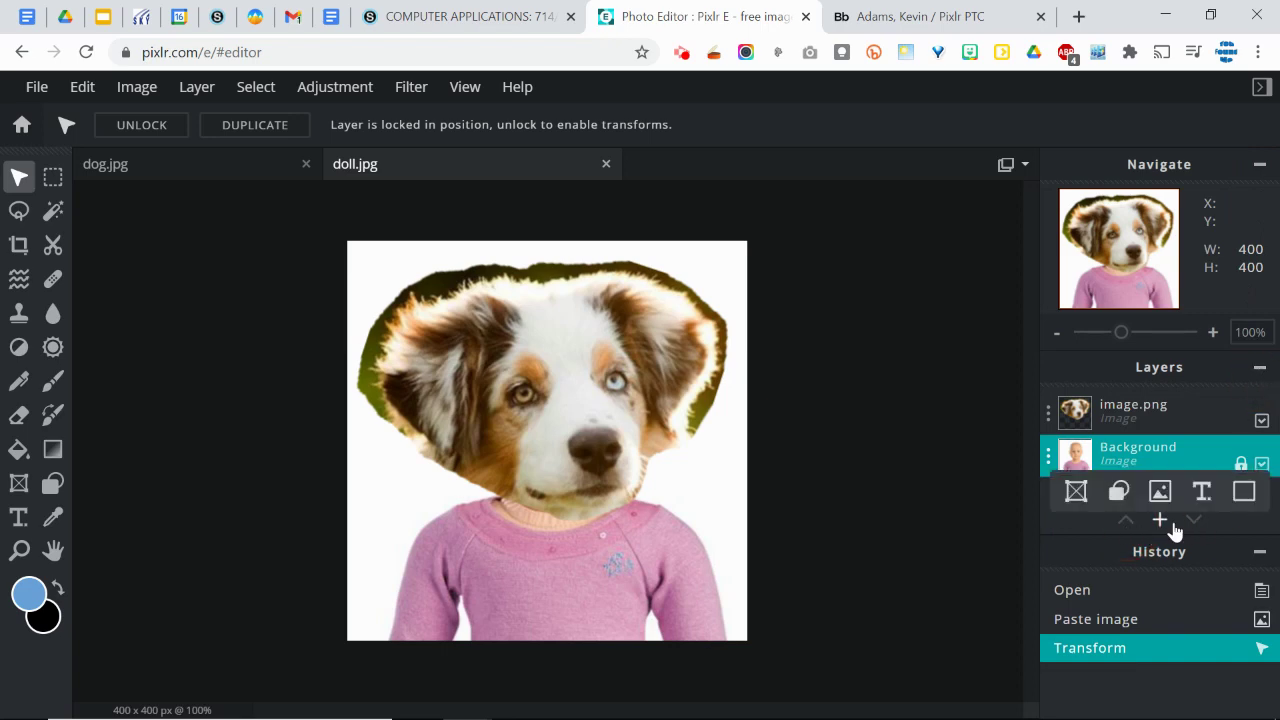
click(1007, 166)
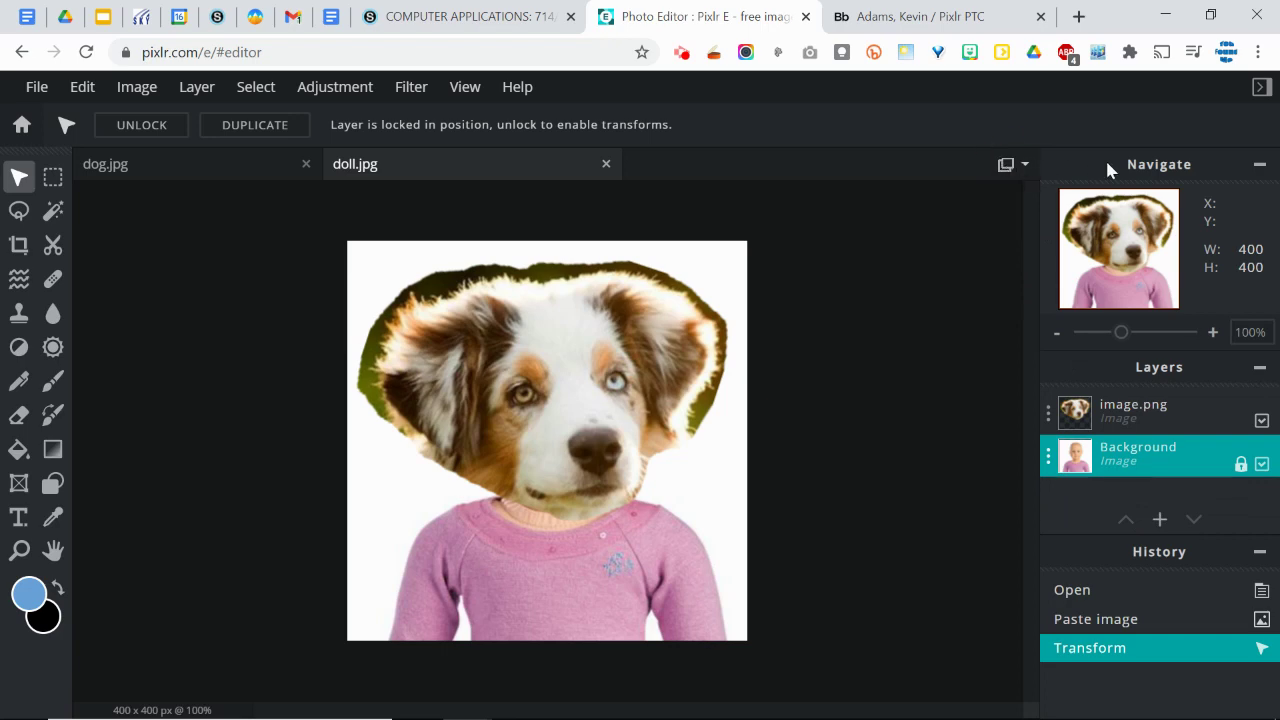
click(1262, 90)
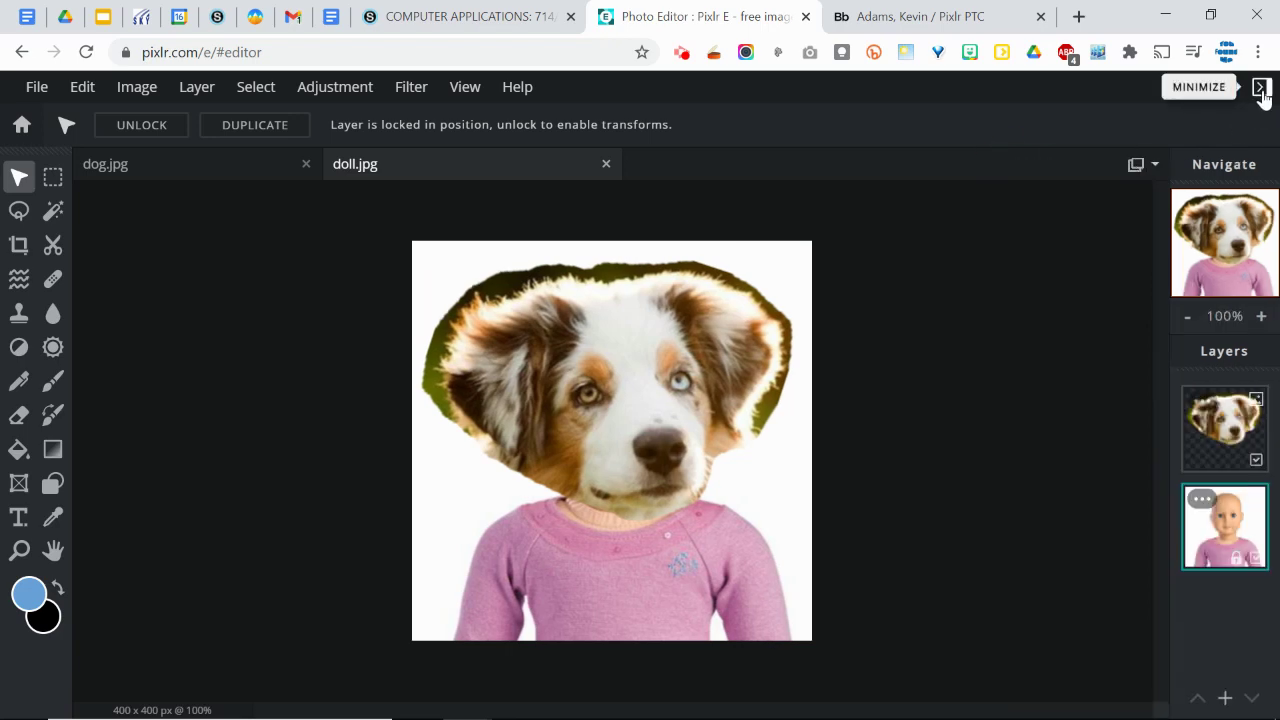
click(1262, 90)
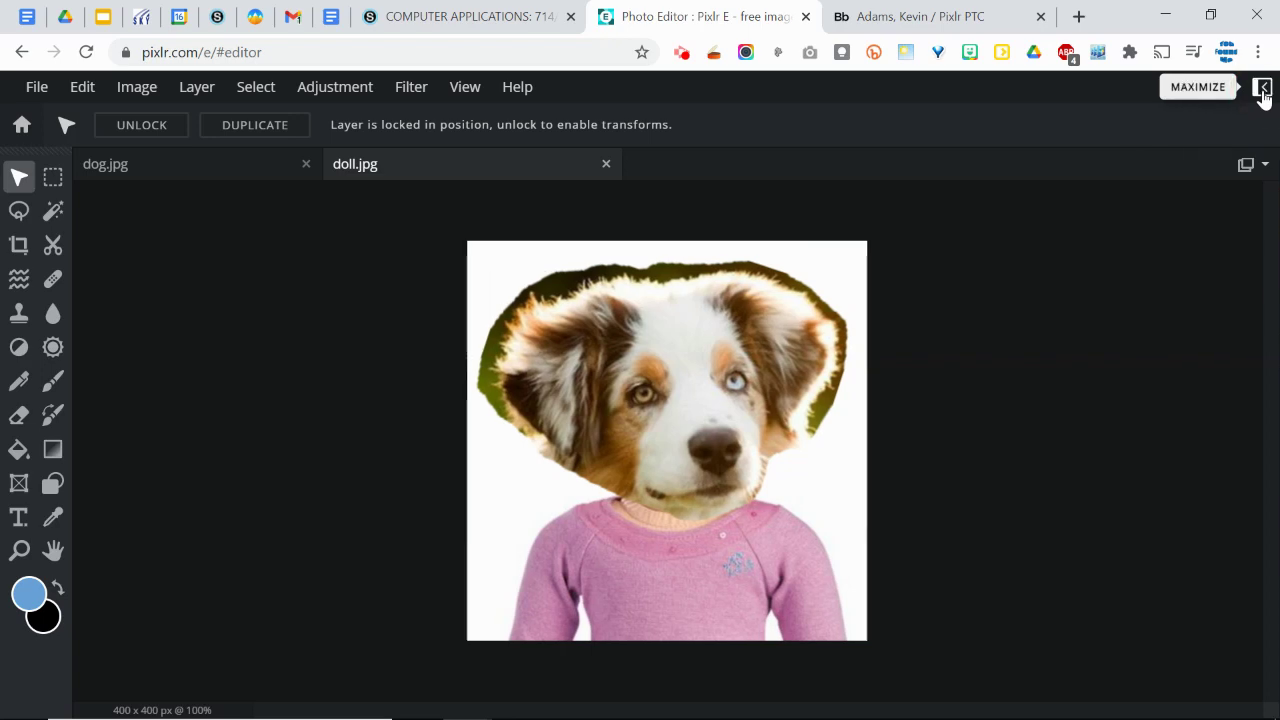
click(1262, 90)
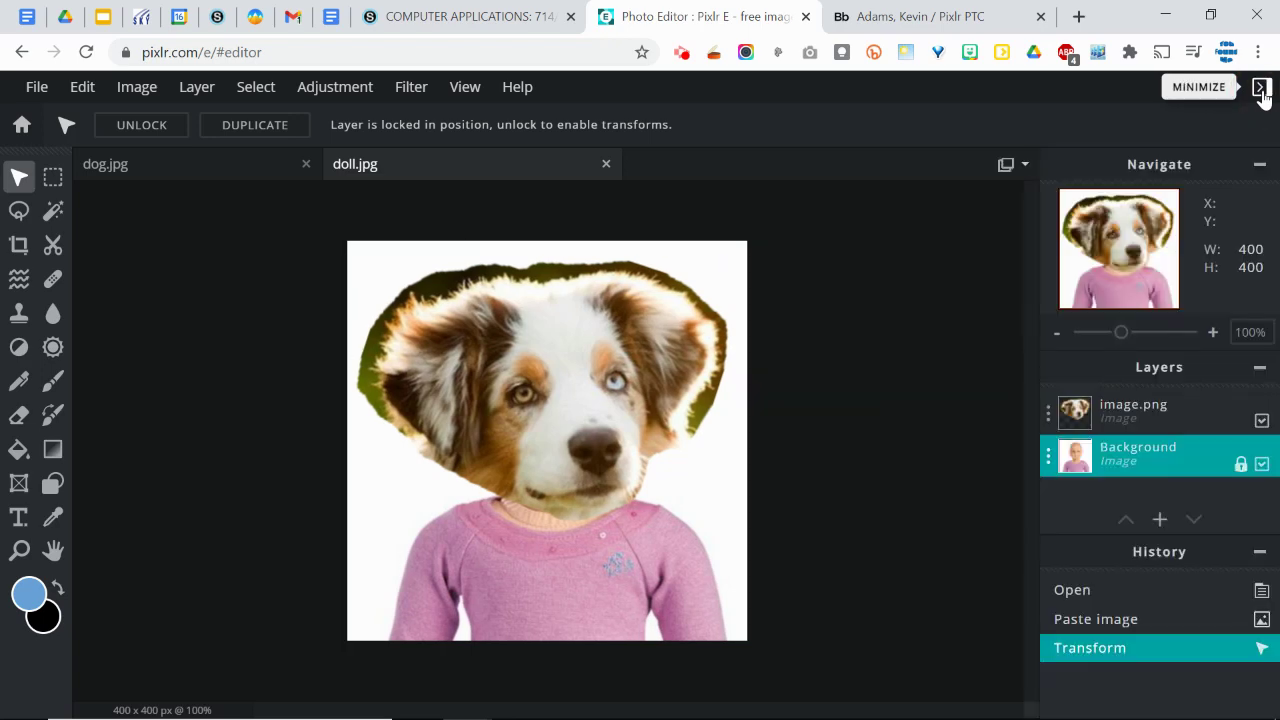
click(1262, 90)
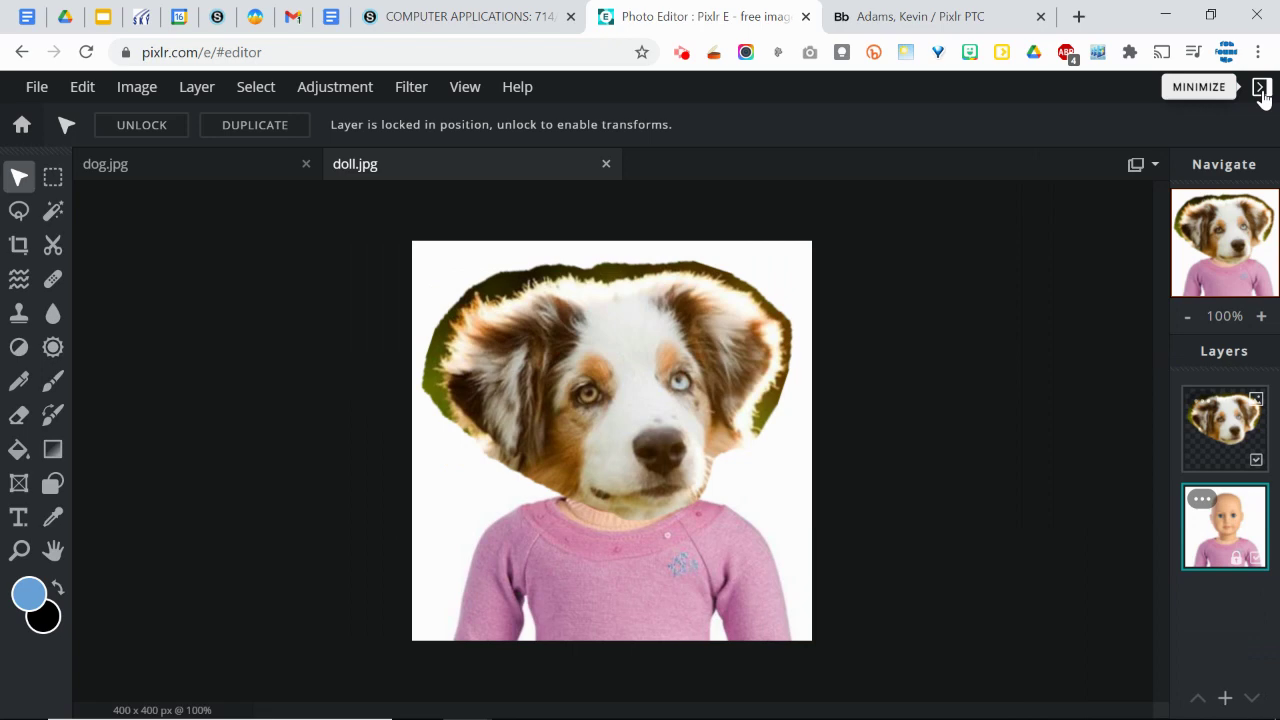
click(1262, 90)
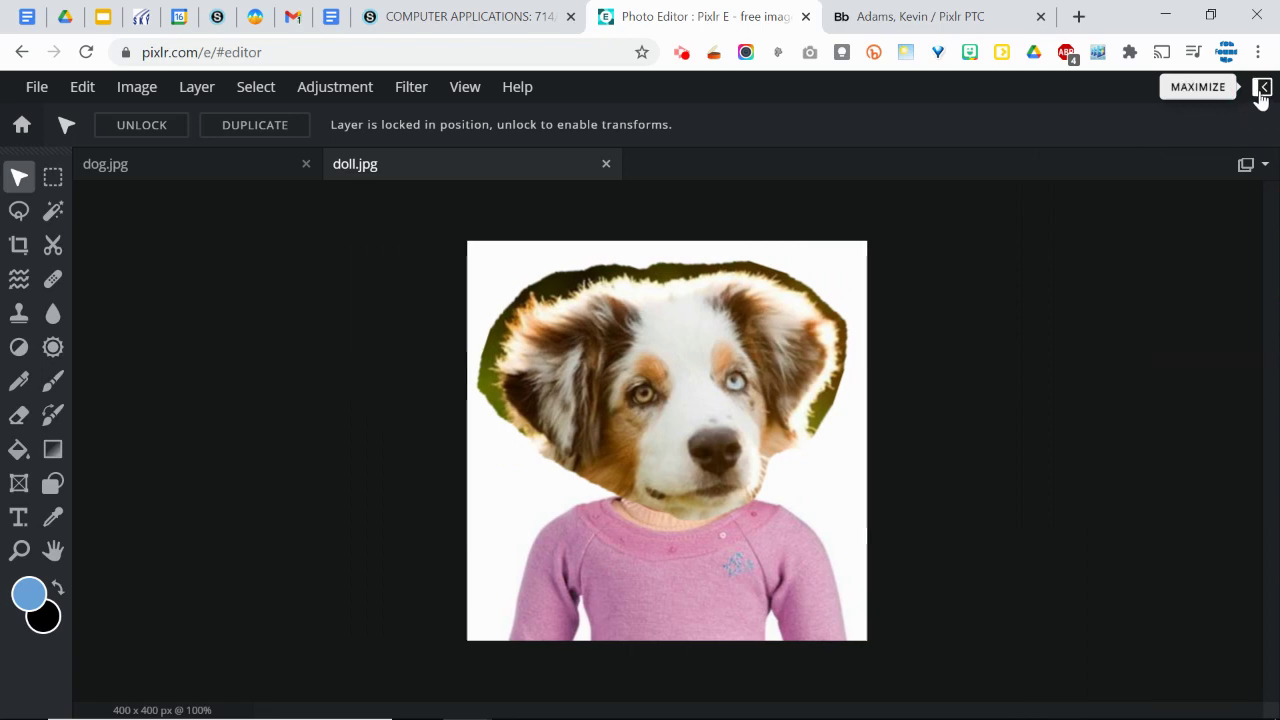
click(1262, 90)
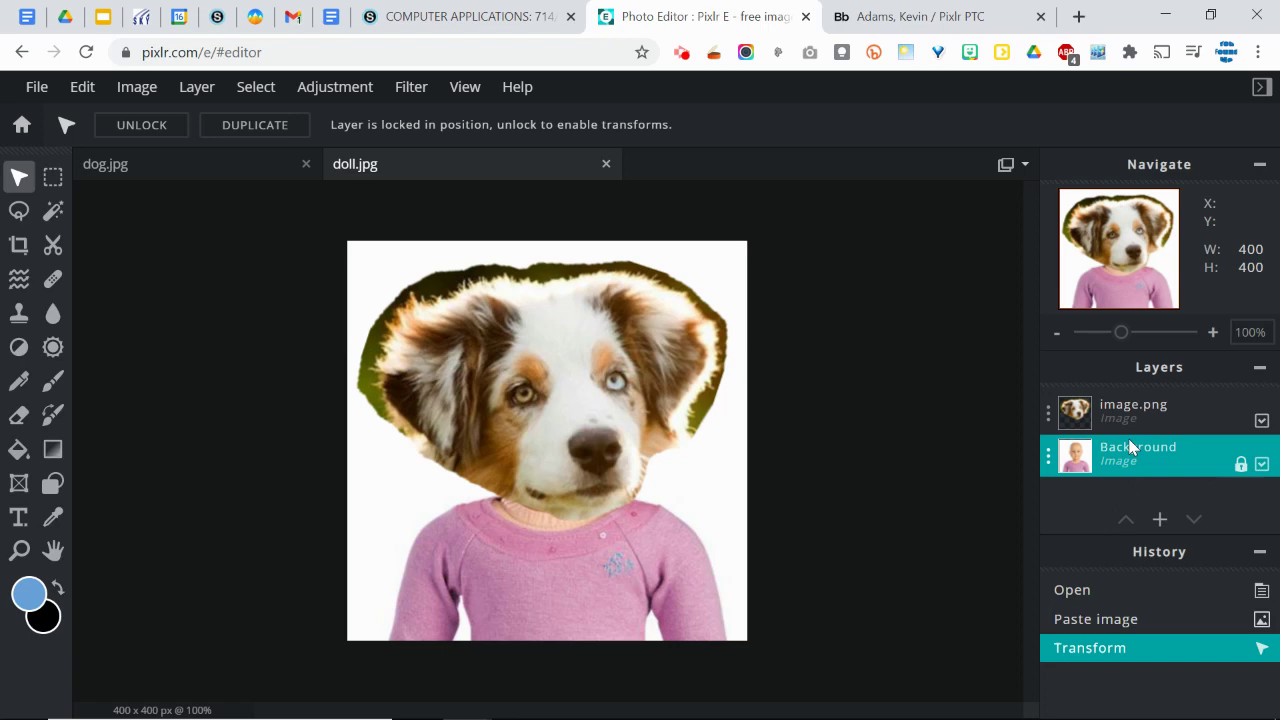
Rename the pasted dog head layer to 'dog'
click(1123, 407)
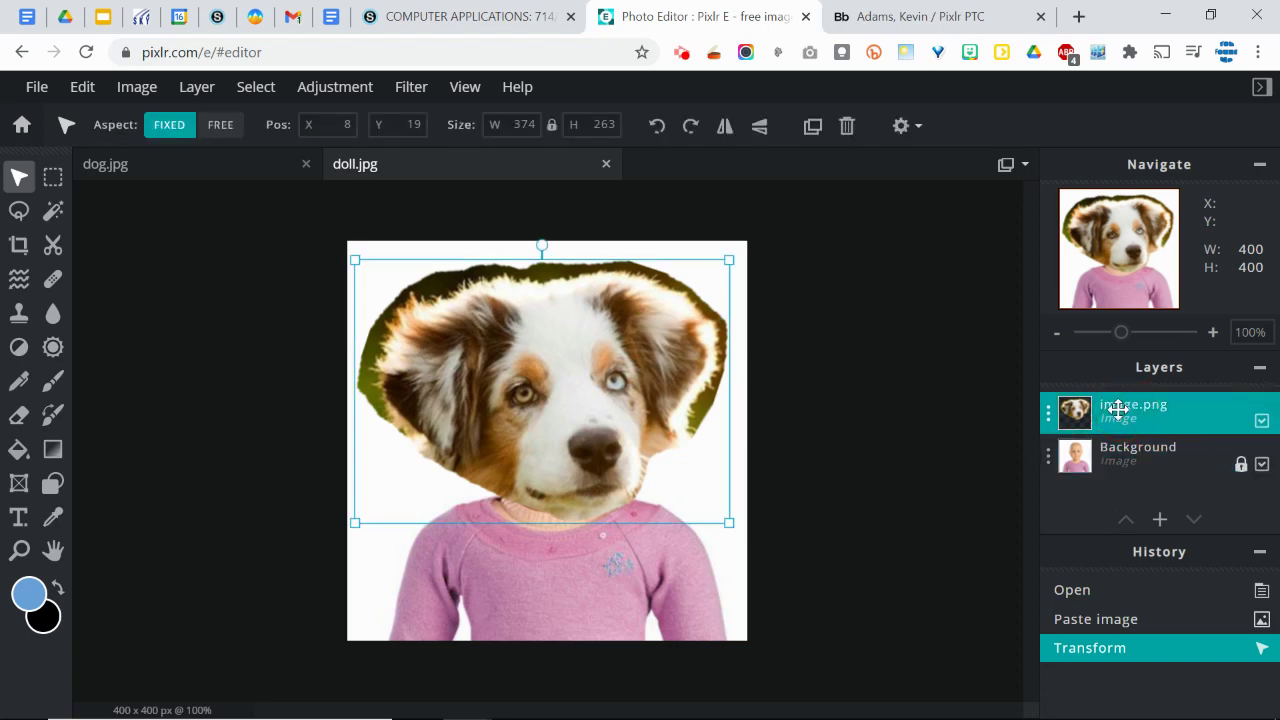
click(1118, 406)
click(953, 388)
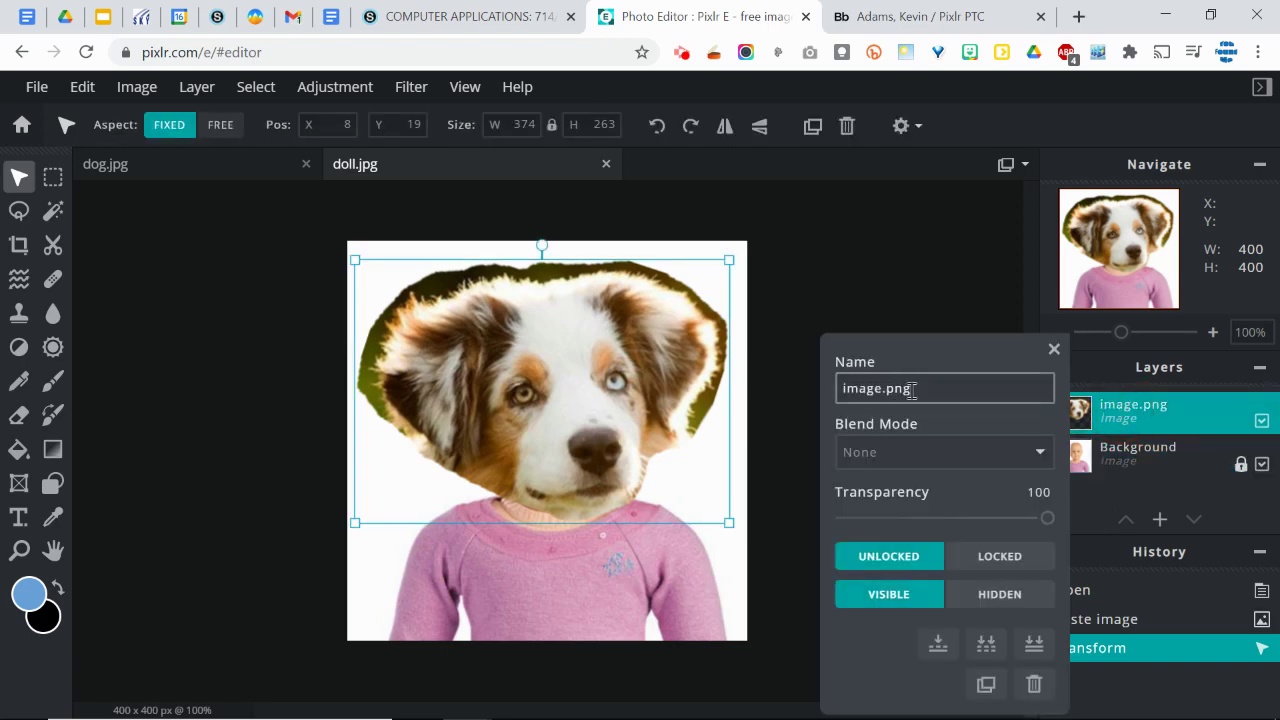
drag(931, 388, 838, 390)
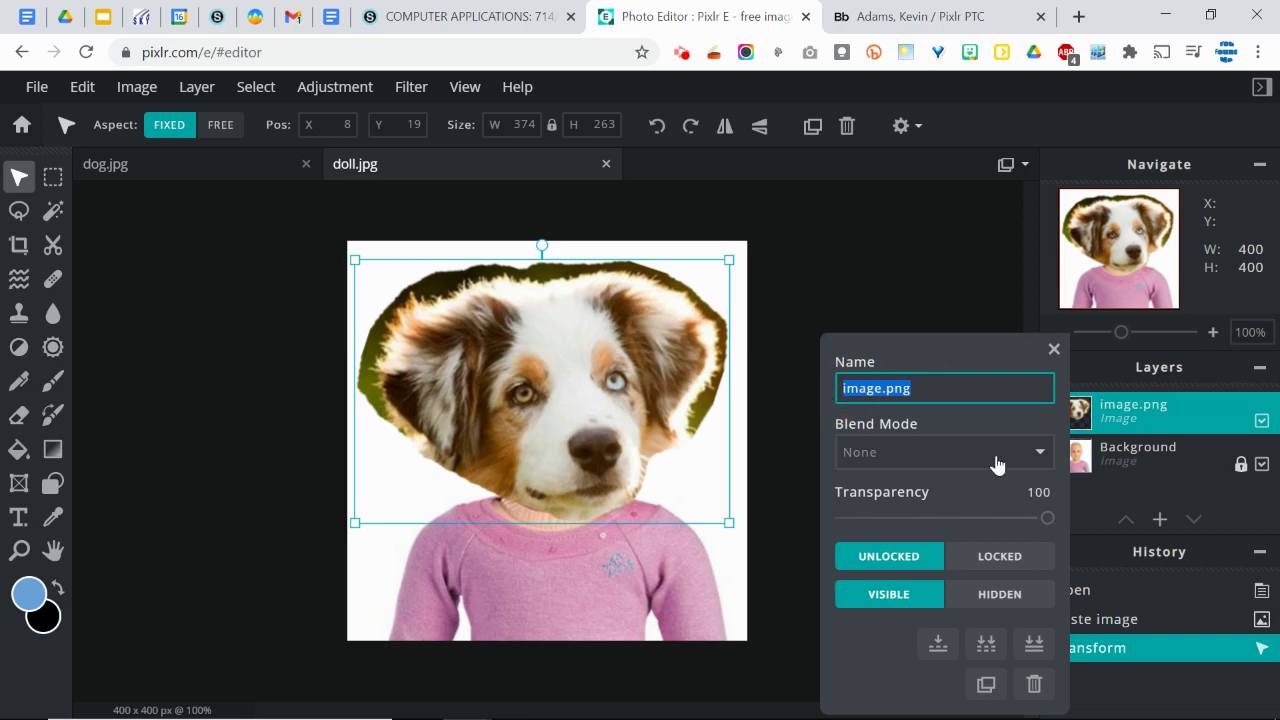
text(dog)
key(Return)
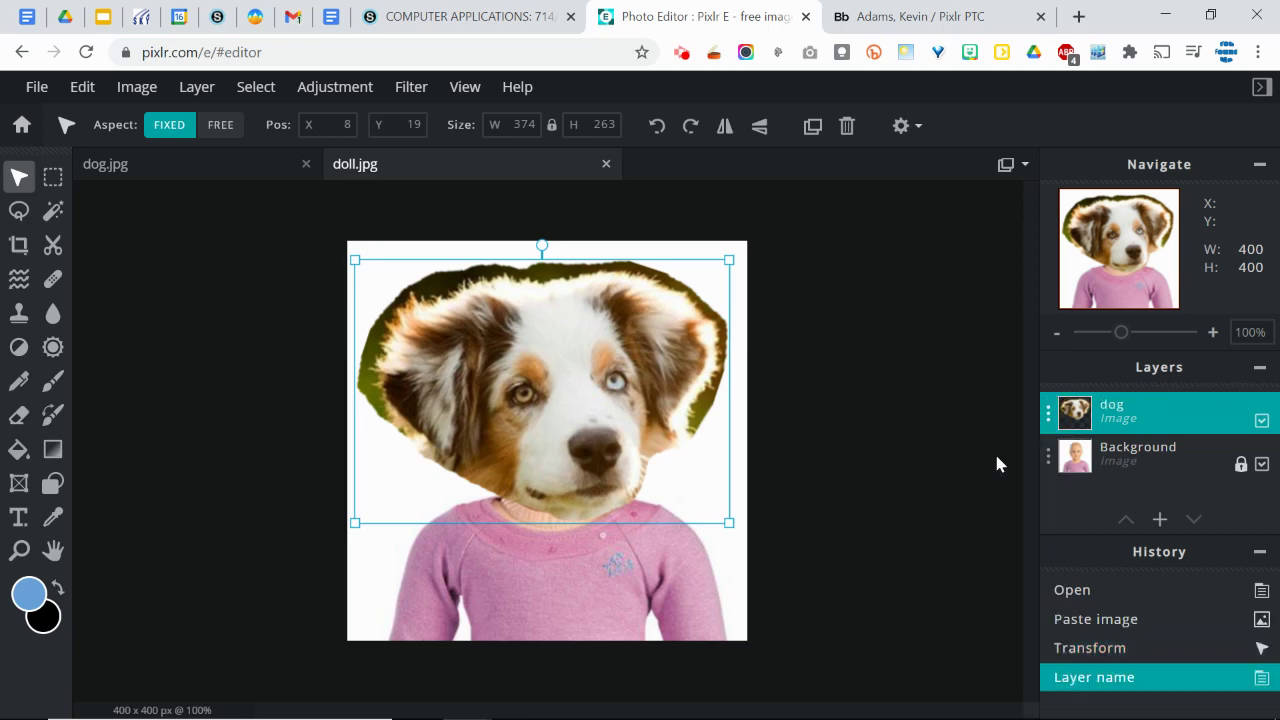
Rename the Background doll photo layer to 'doll'
double_click(1120, 458)
click(951, 386)
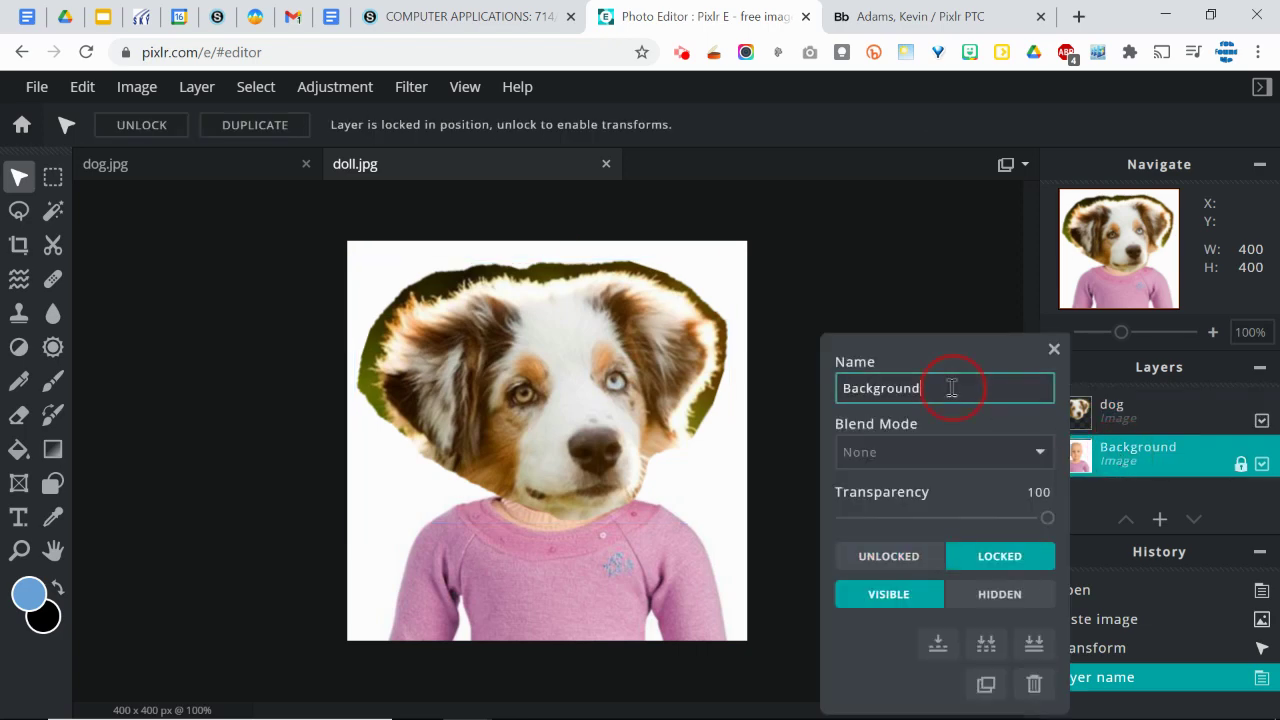
double_click(951, 388)
text(doll)
key(Return)
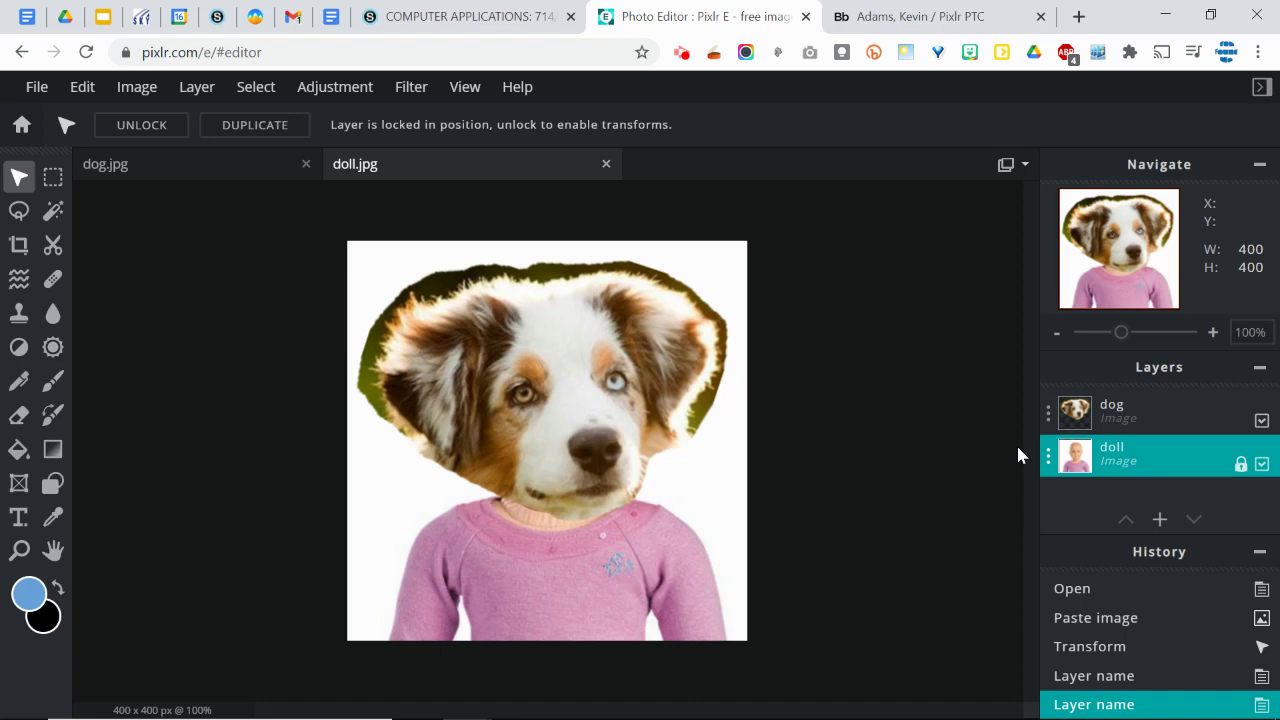
Nudge the dog head layer slightly right to X 13, Y 18, centred over the doll
click(635, 419)
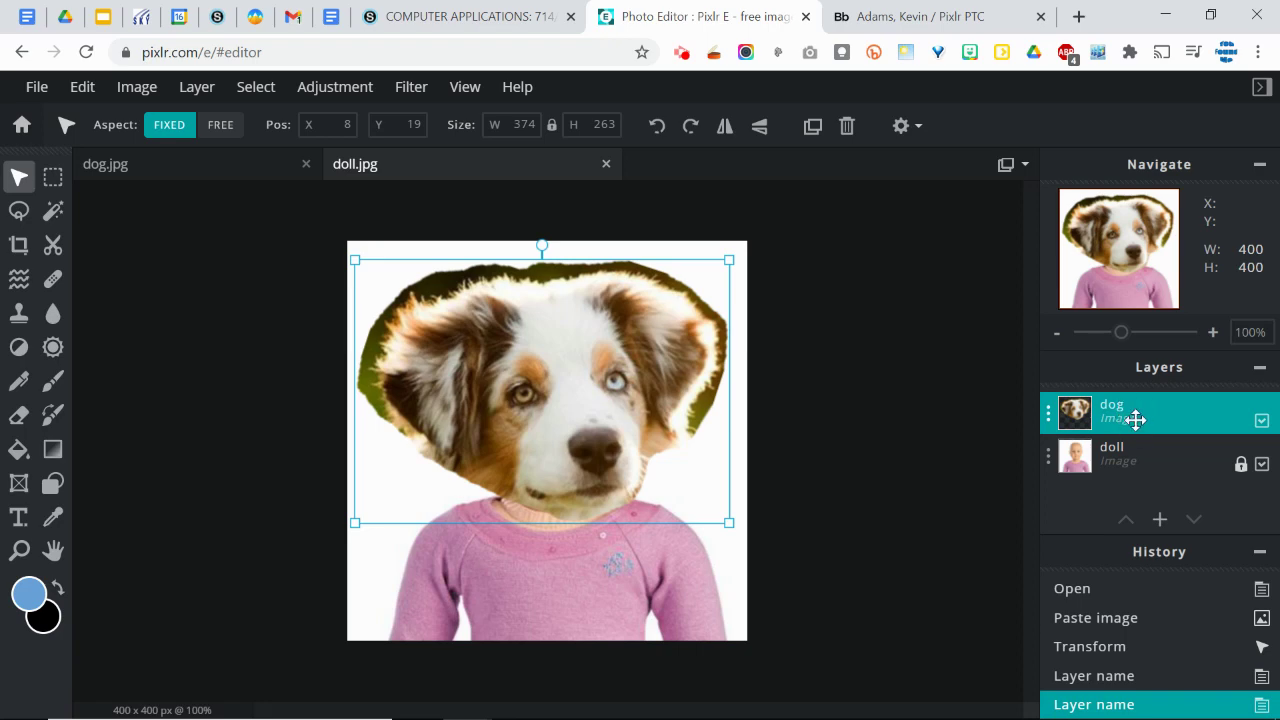
drag(537, 376, 548, 375)
click(1141, 457)
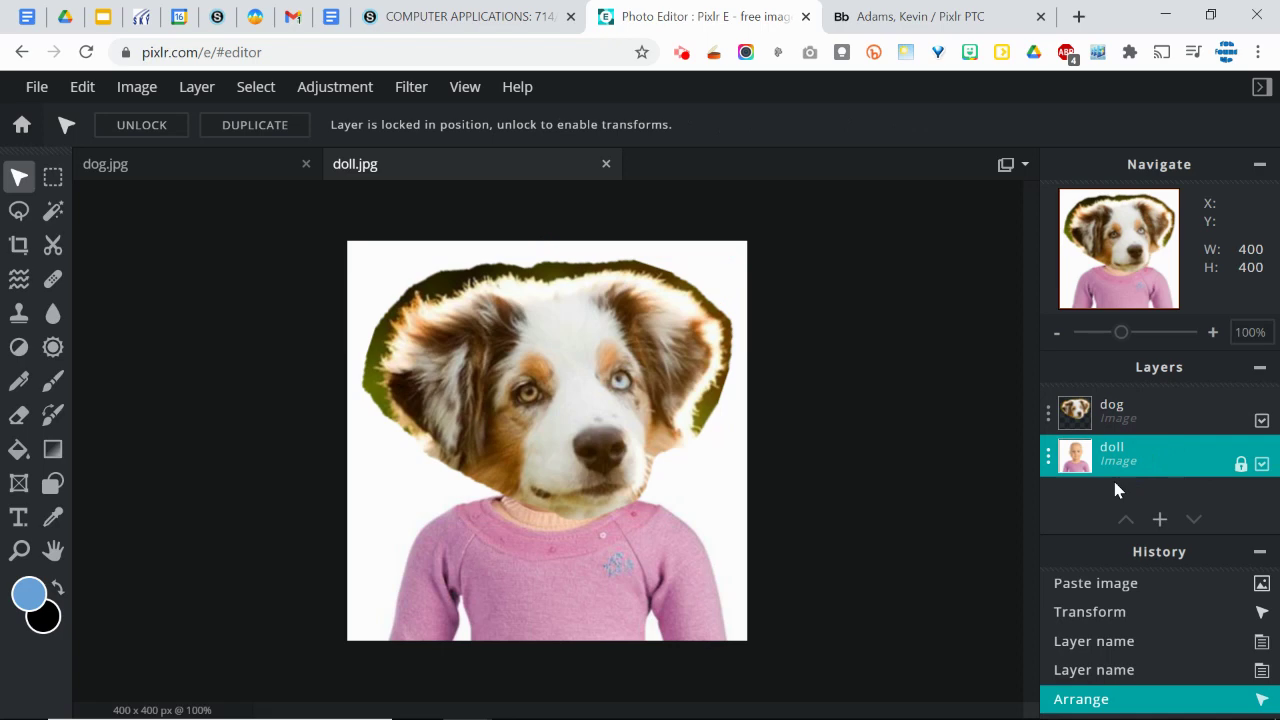
click(1133, 408)
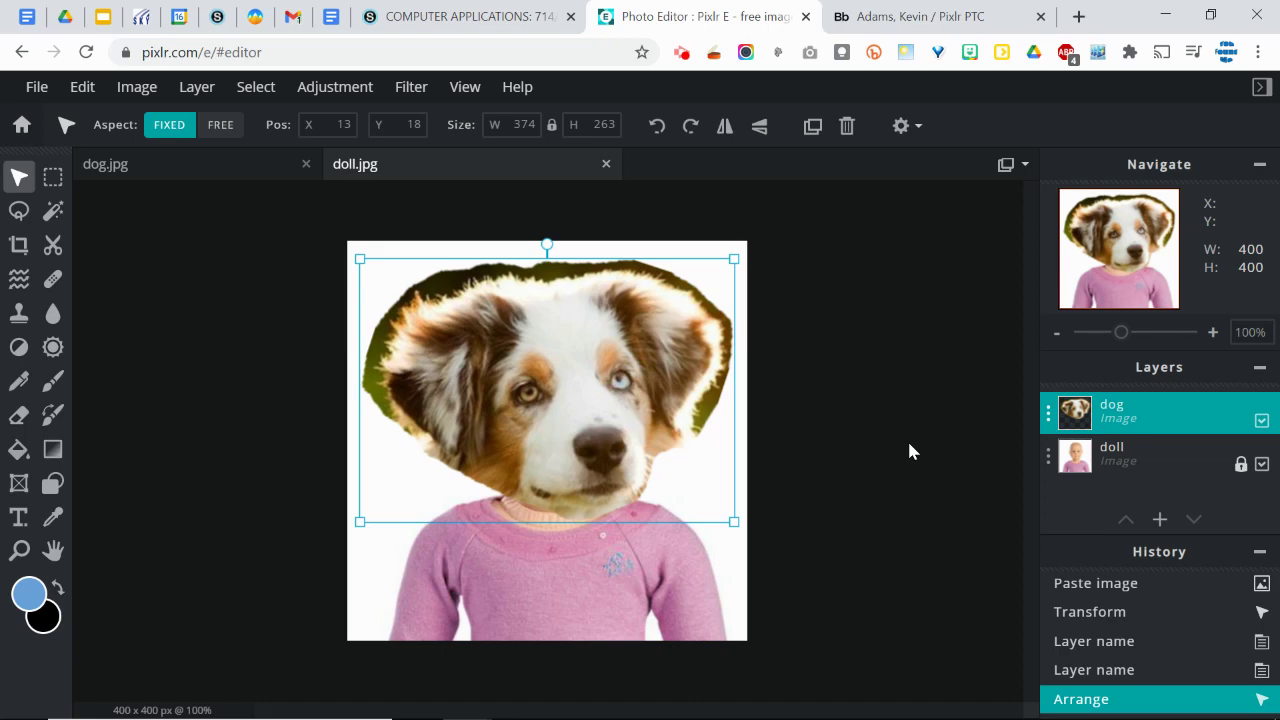
In dog.jpg, clear the old selection and switch to the Magnetic lasso
click(166, 169)
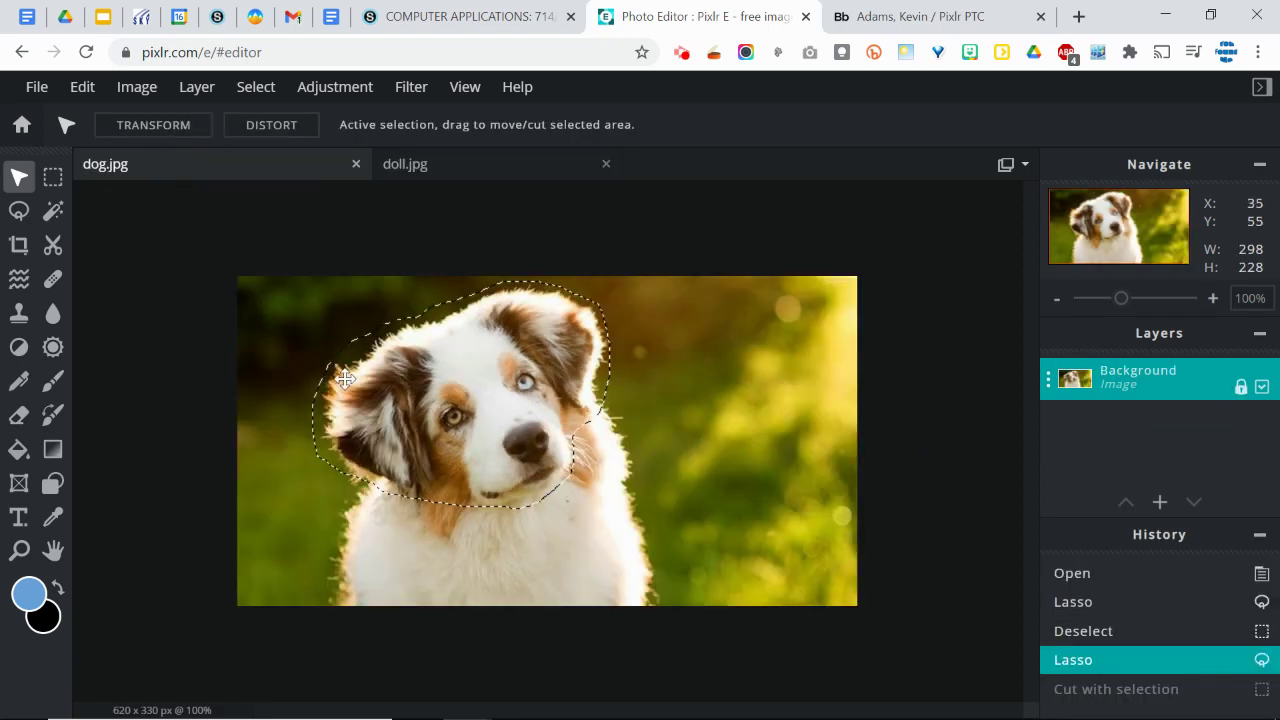
click(625, 422)
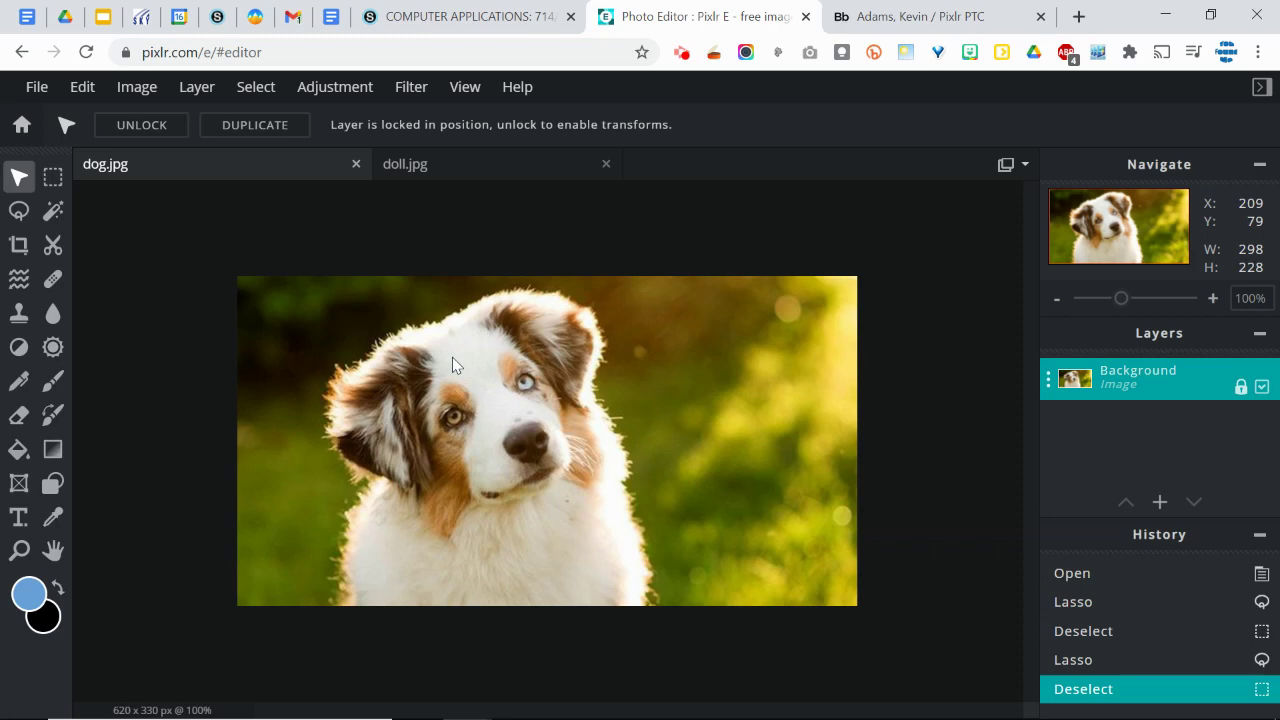
click(18, 212)
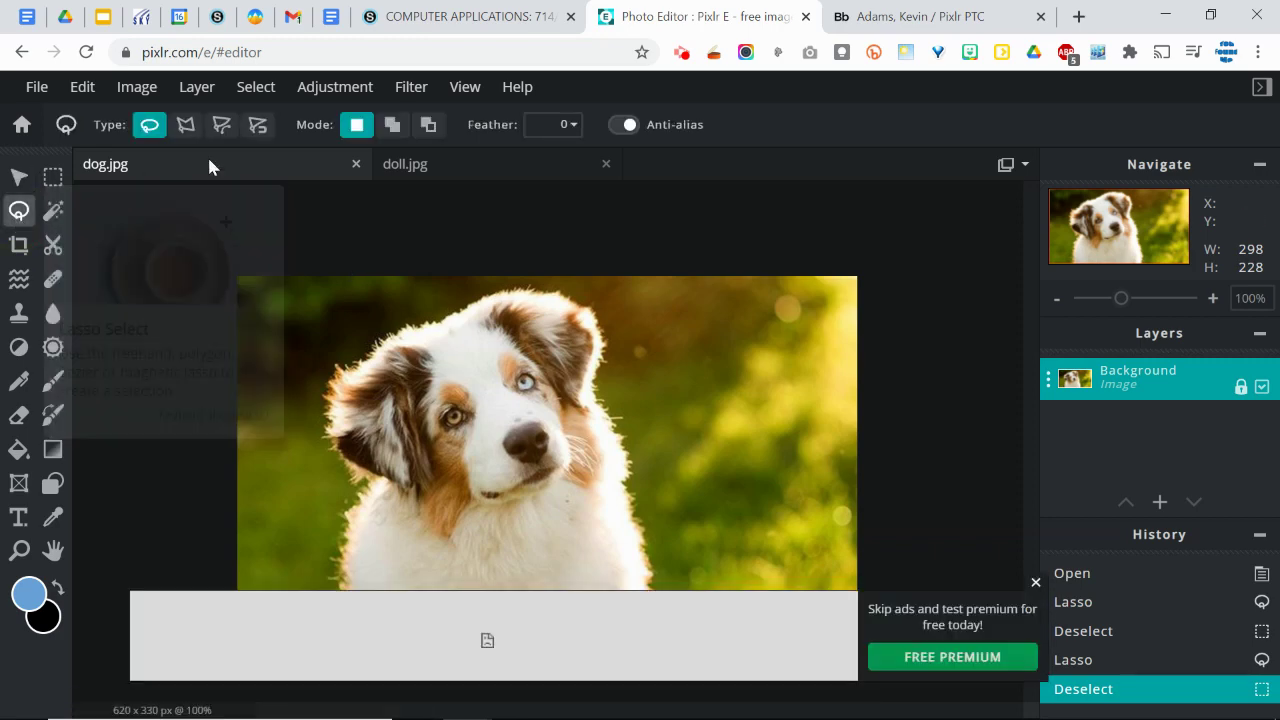
click(257, 128)
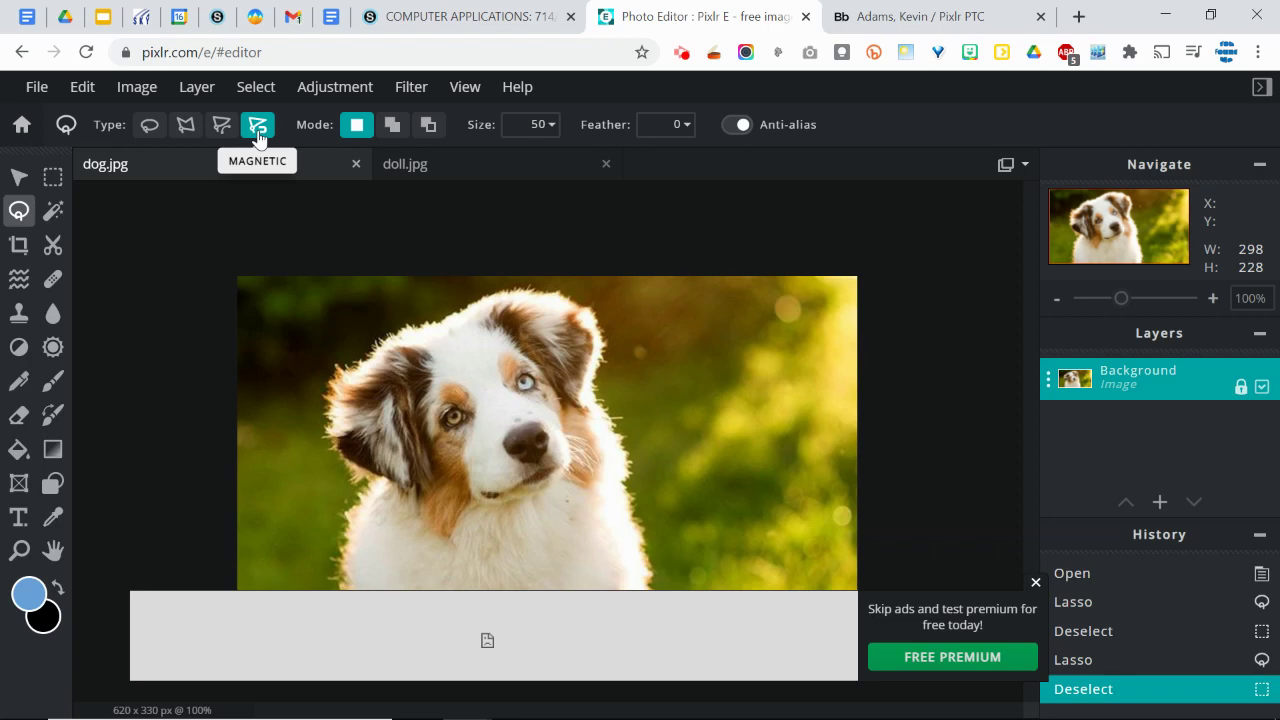
click(1035, 584)
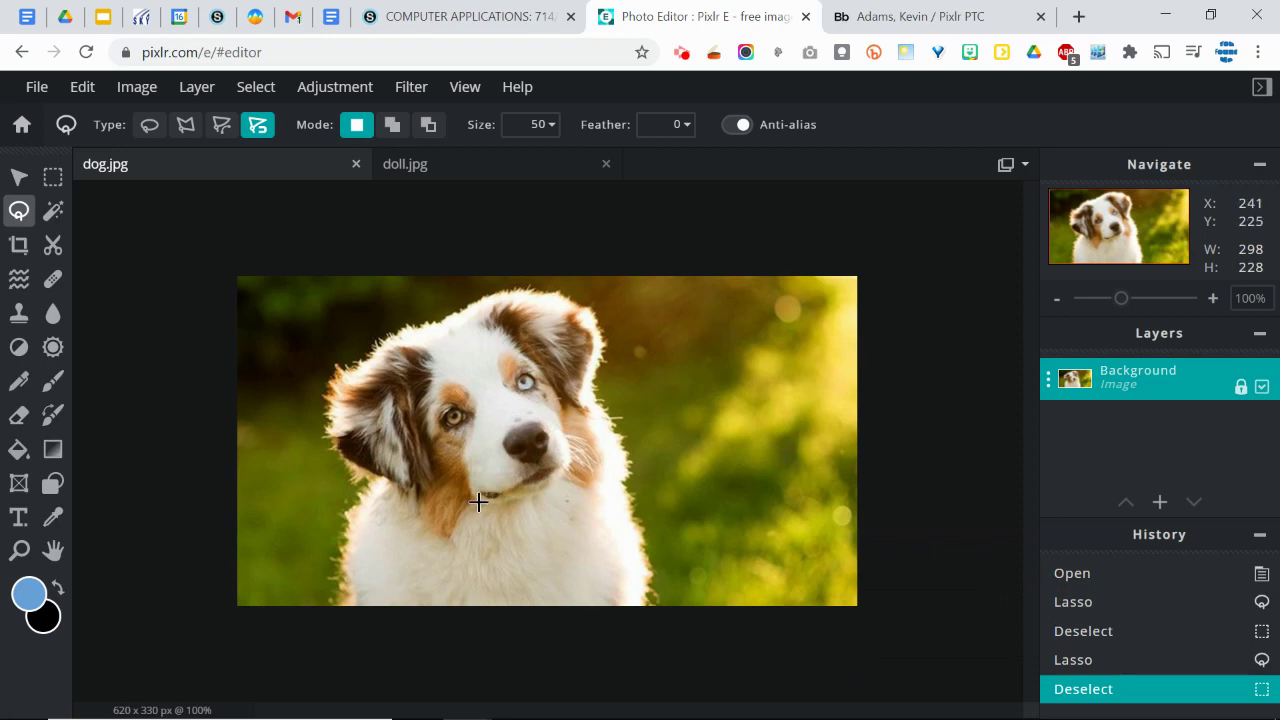
Trace a 277 × 252 px selection around the dog's head along its fur and copy it
drag(430, 538, 418, 518)
mouse_move(330, 437)
mouse_down()
mouse_move(341, 361)
mouse_move(492, 292)
mouse_move(544, 290)
mouse_move(592, 308)
mouse_move(603, 327)
mouse_move(606, 368)
mouse_move(582, 406)
mouse_move(578, 492)
mouse_up()
click(473, 502)
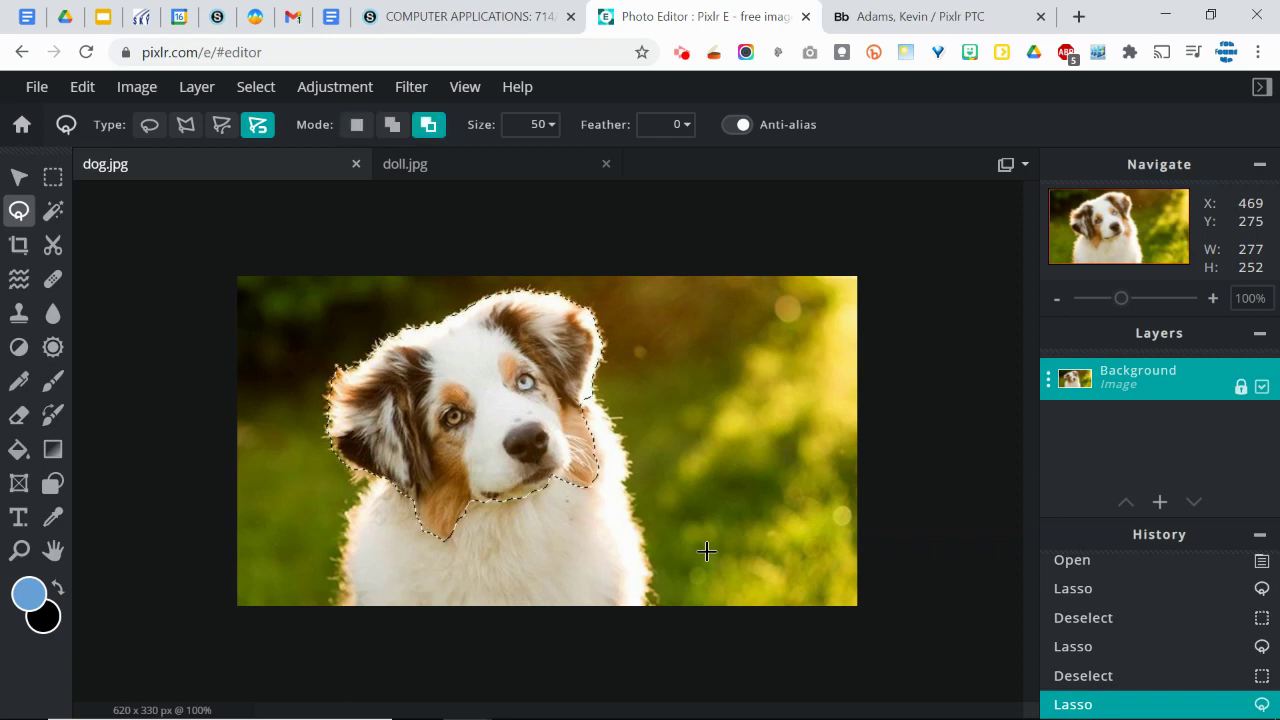
key(ctrl+c)
In doll.jpg, delete the old dog layer
click(475, 176)
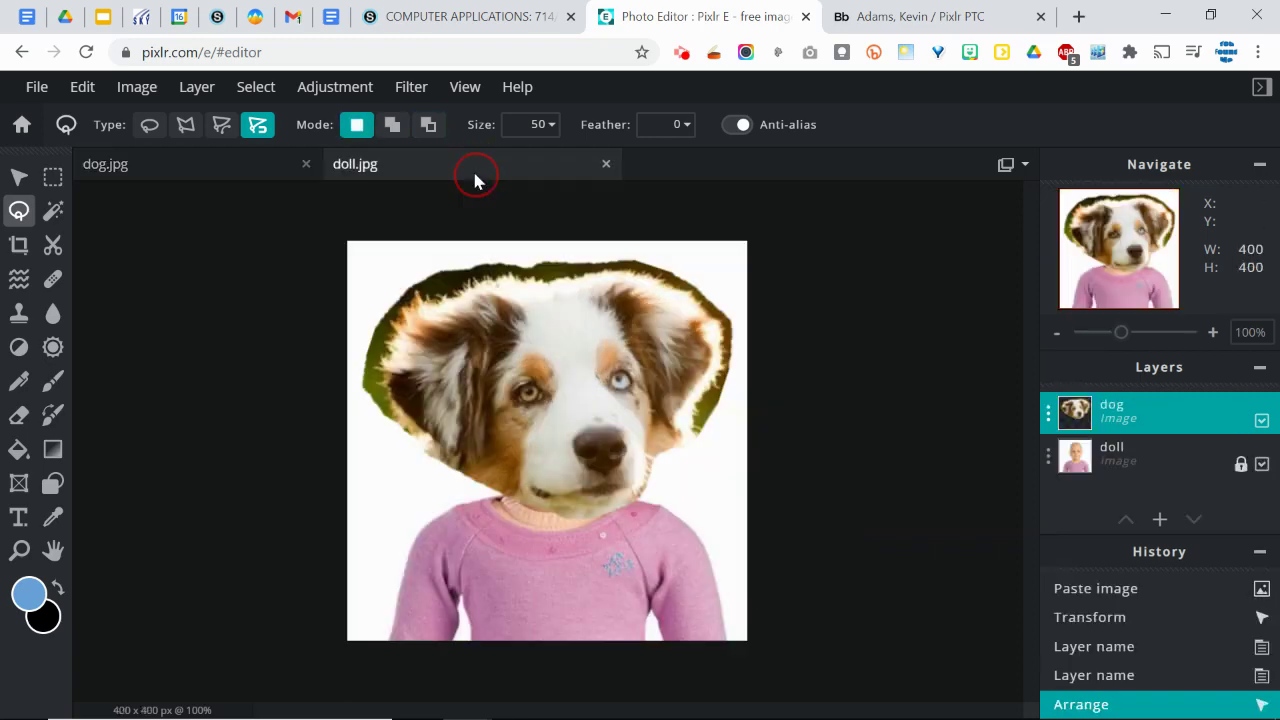
click(1166, 420)
click(1138, 412)
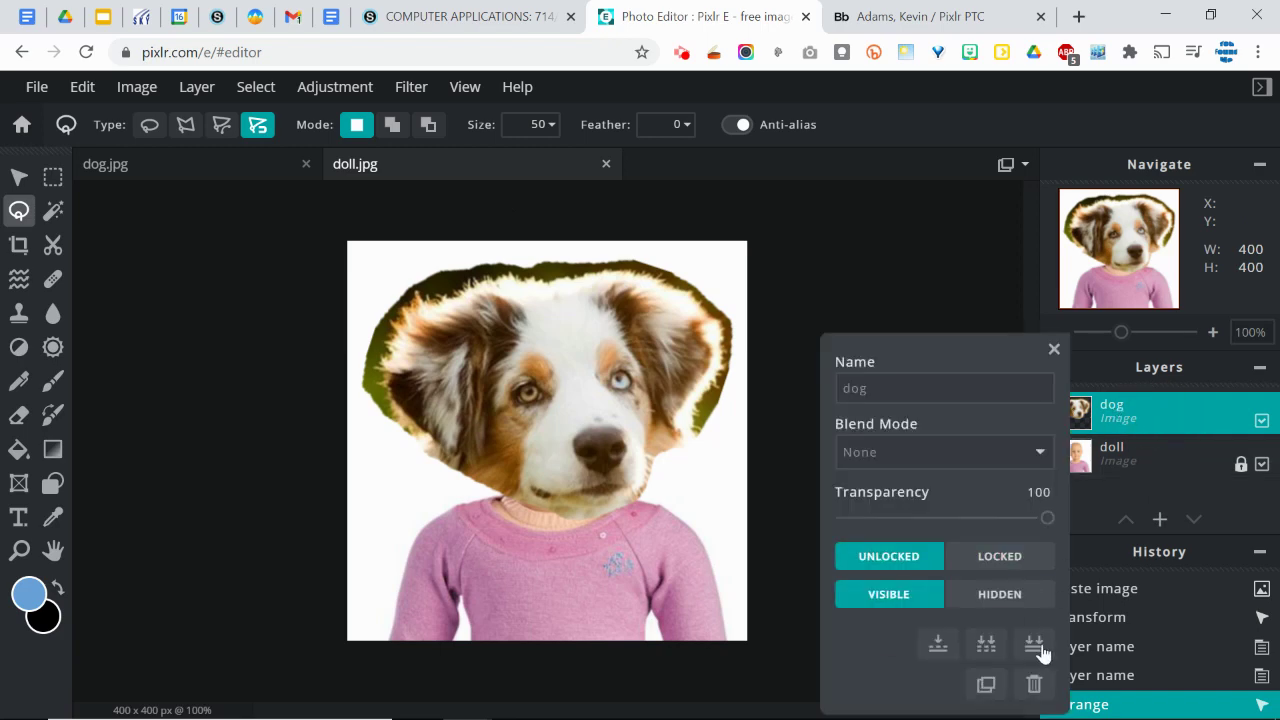
click(1034, 682)
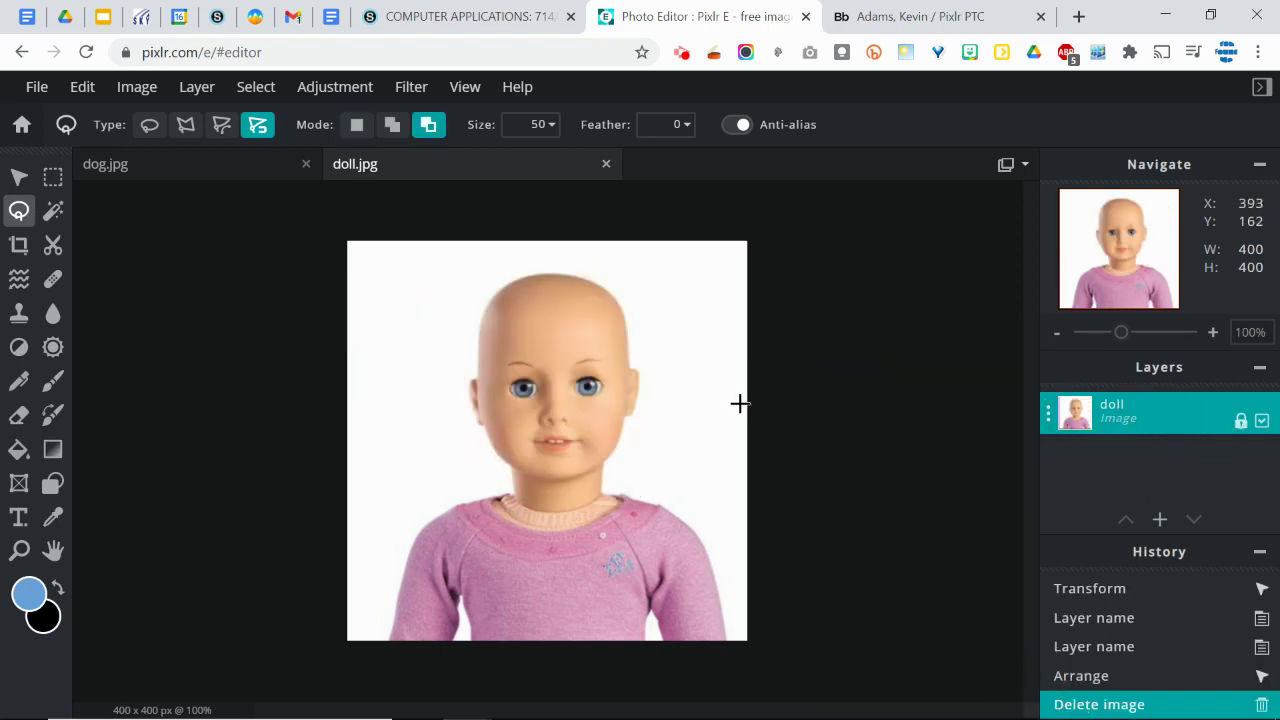
Paste the copied dog head as a new image.png layer and clear the stray selection
key(ctrl+v)
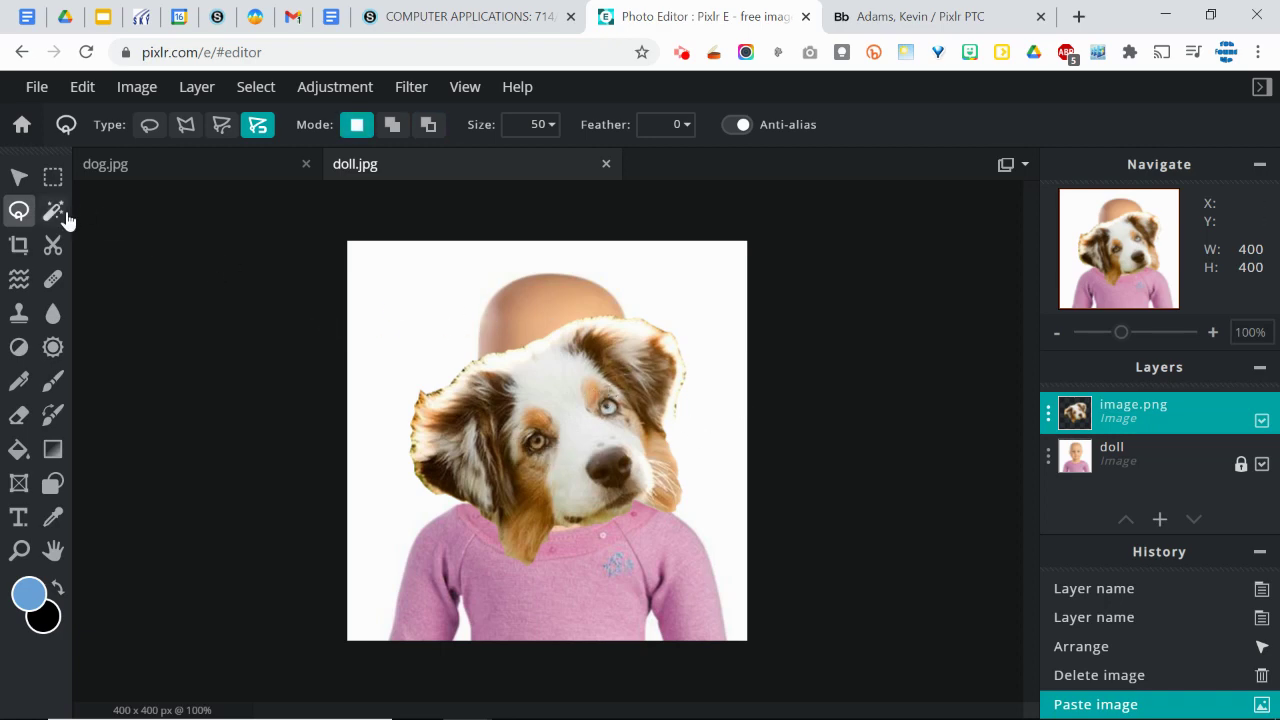
click(566, 396)
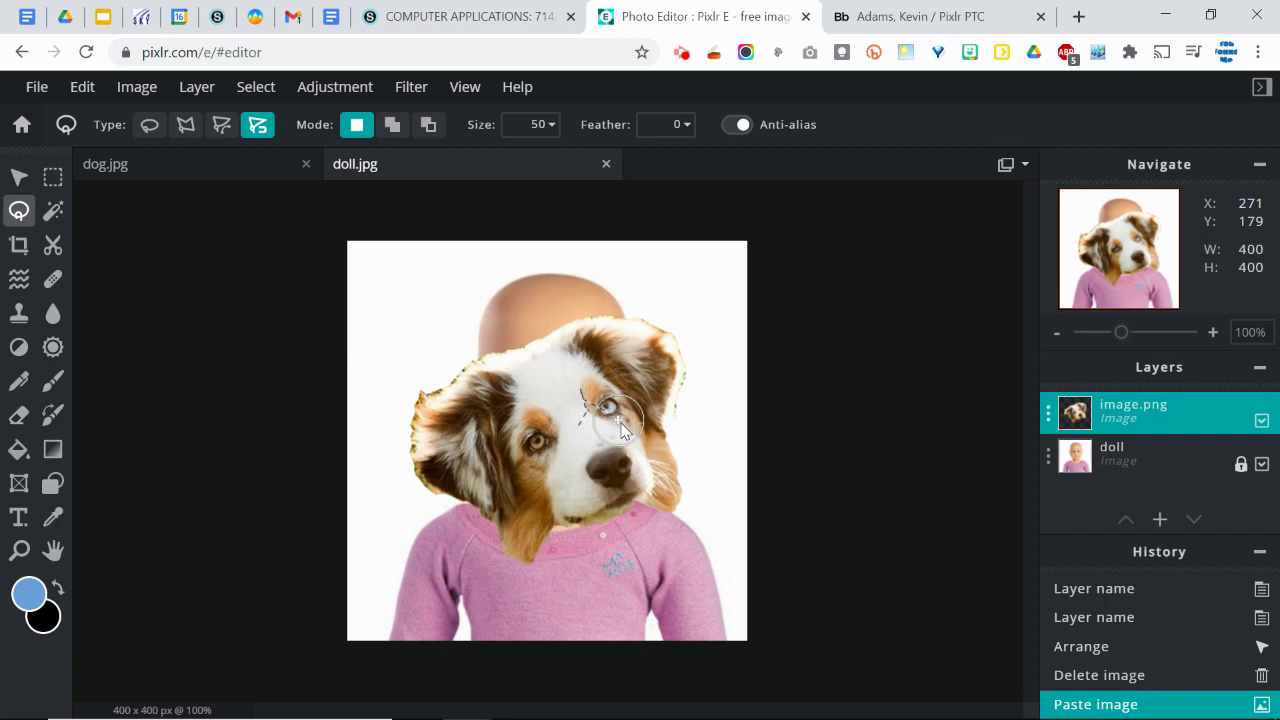
key(ctrl+z)
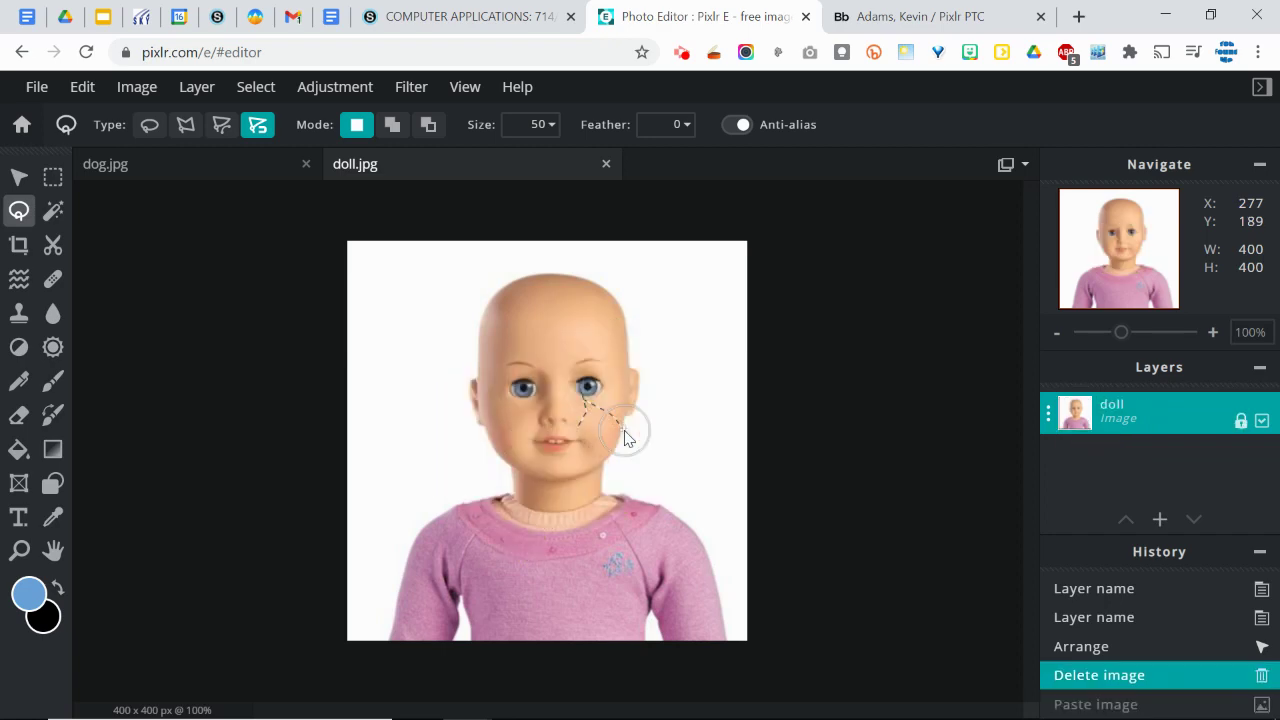
key(ctrl+v)
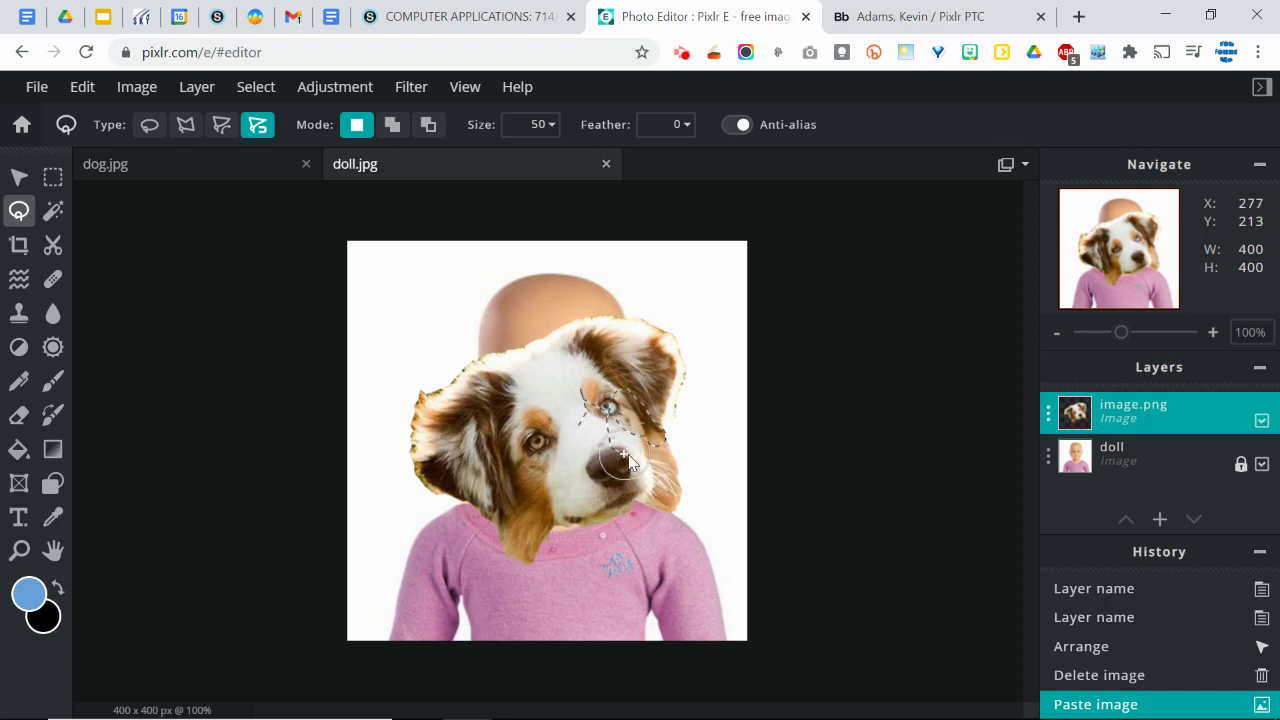
click(740, 506)
click(702, 466)
click(709, 443)
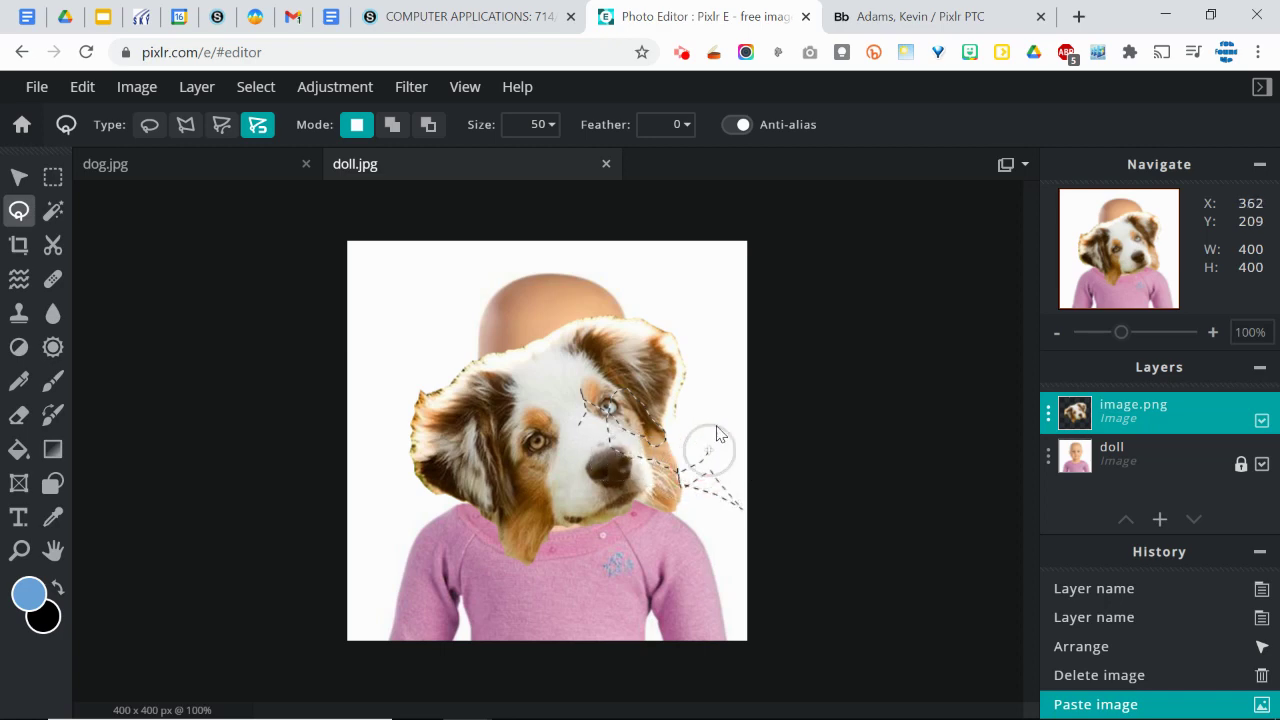
double_click(714, 426)
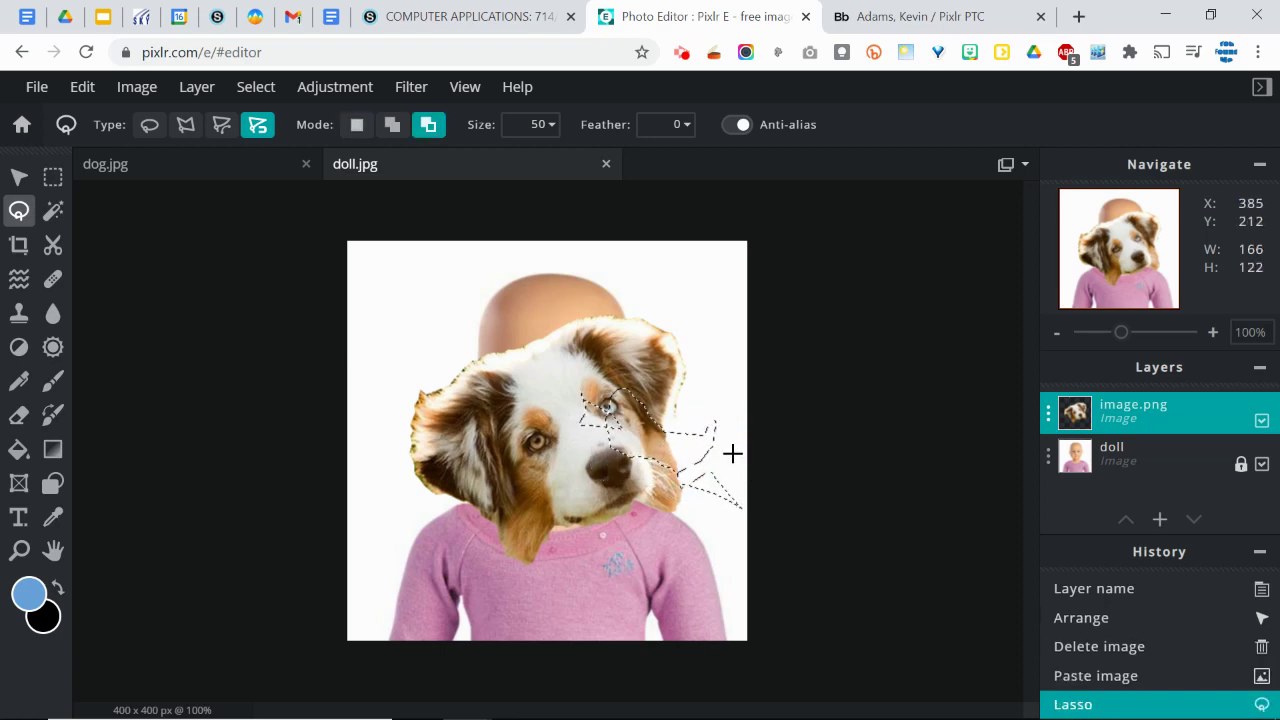
key(ctrl+d)
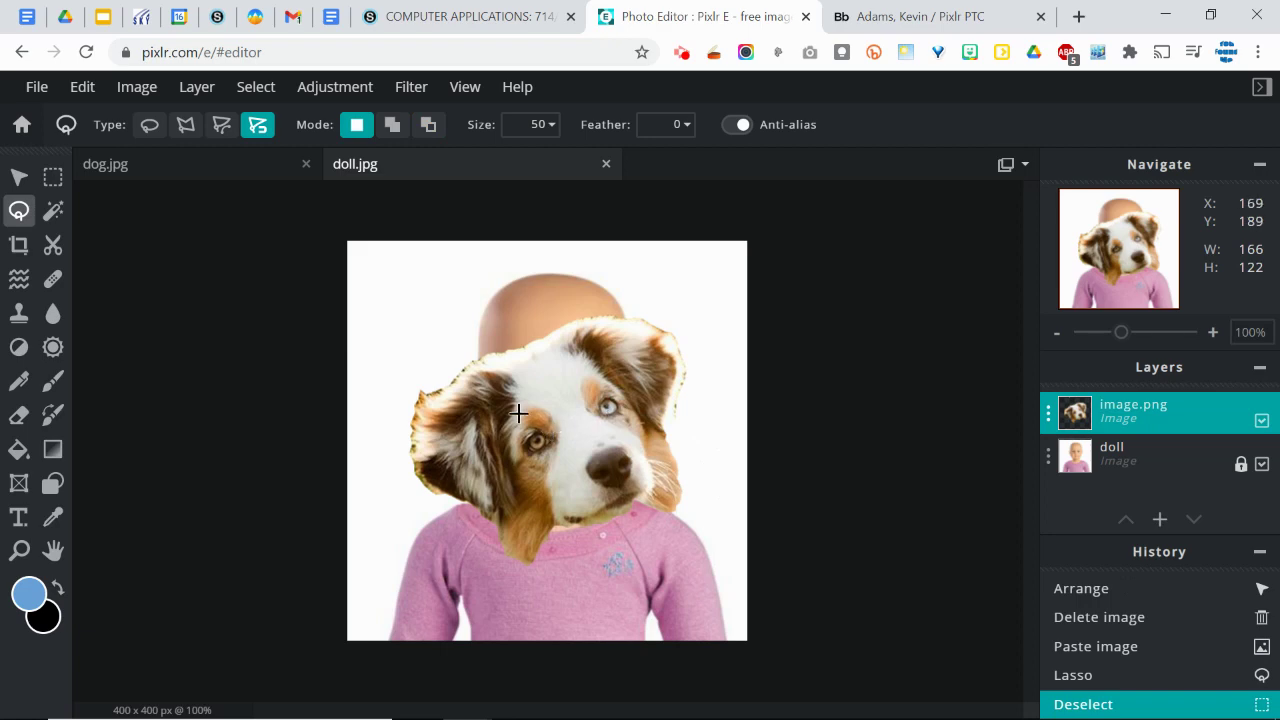
click(82, 90)
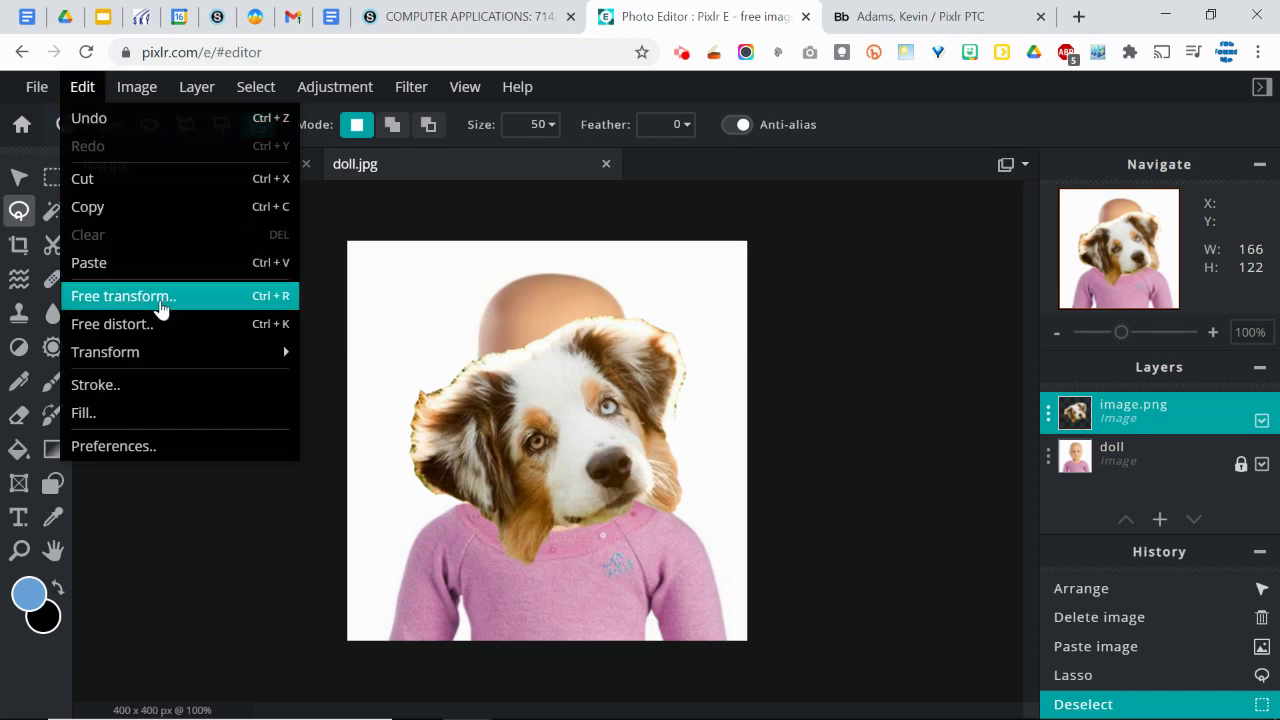
Free-transform the dog head to 357 × 272 px, rotated 19.9°, at X 23, Y 16
click(160, 298)
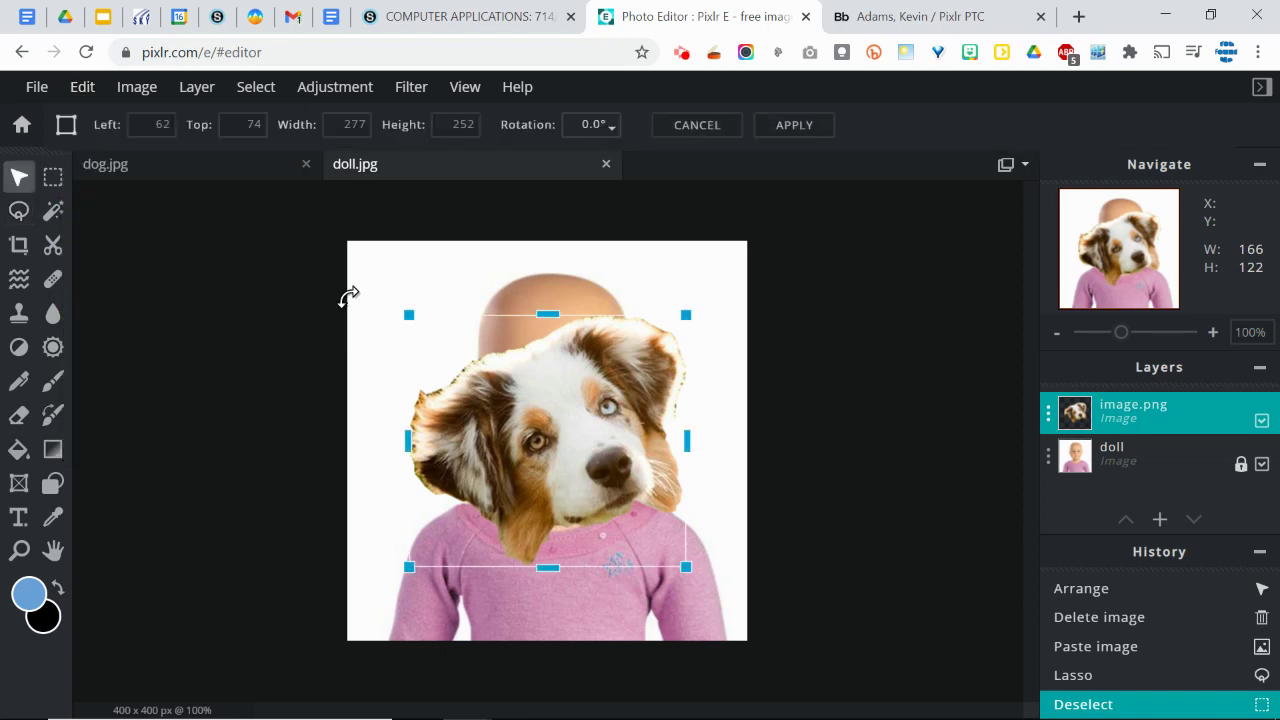
drag(407, 314, 373, 280)
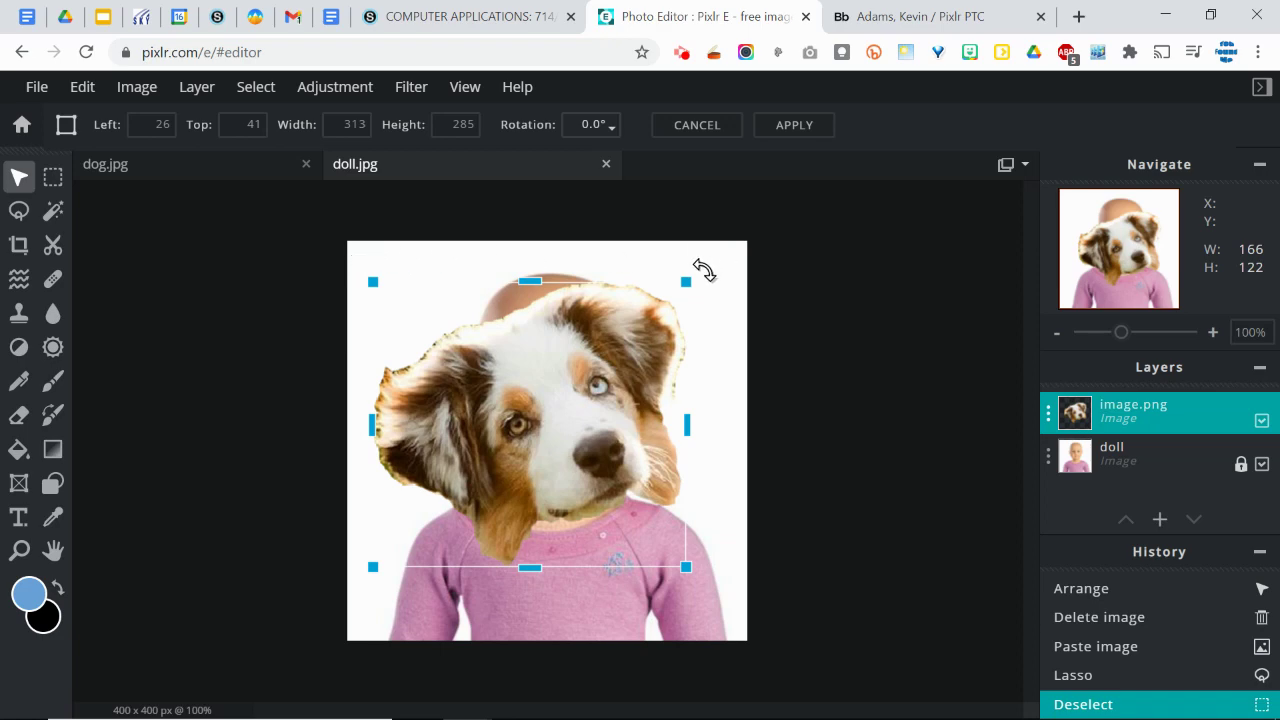
drag(702, 270, 729, 343)
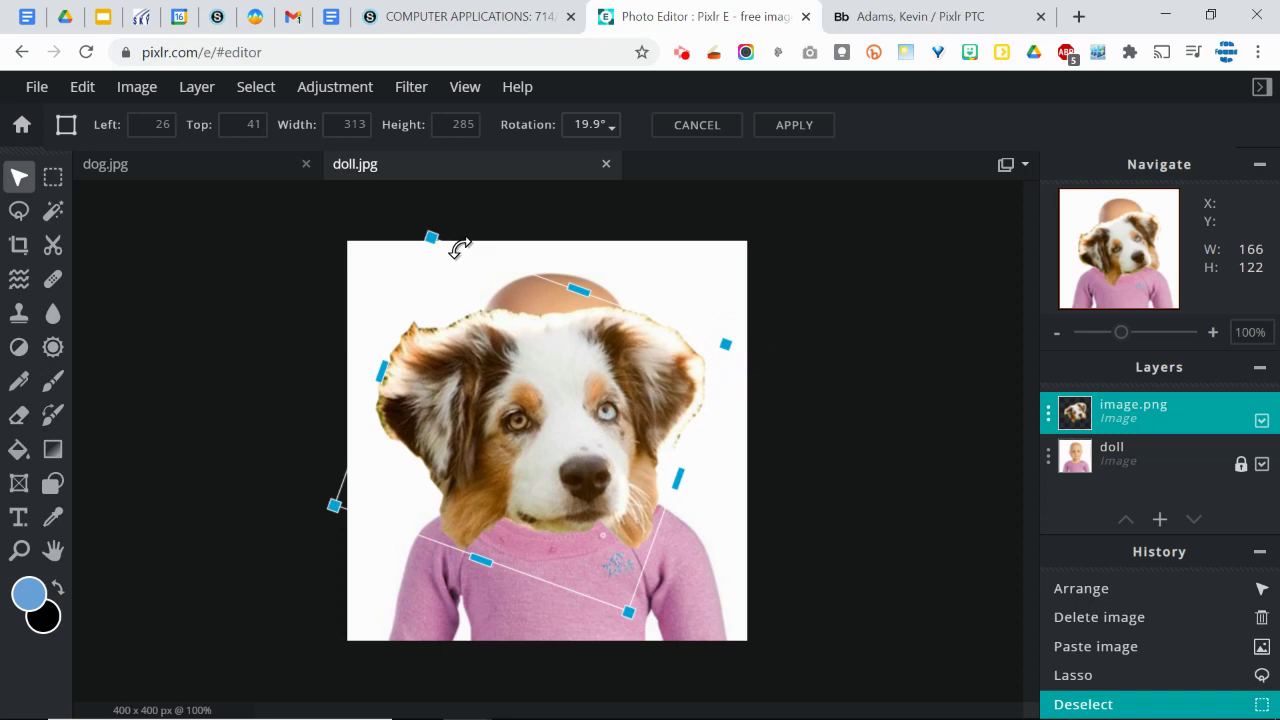
drag(437, 236, 403, 206)
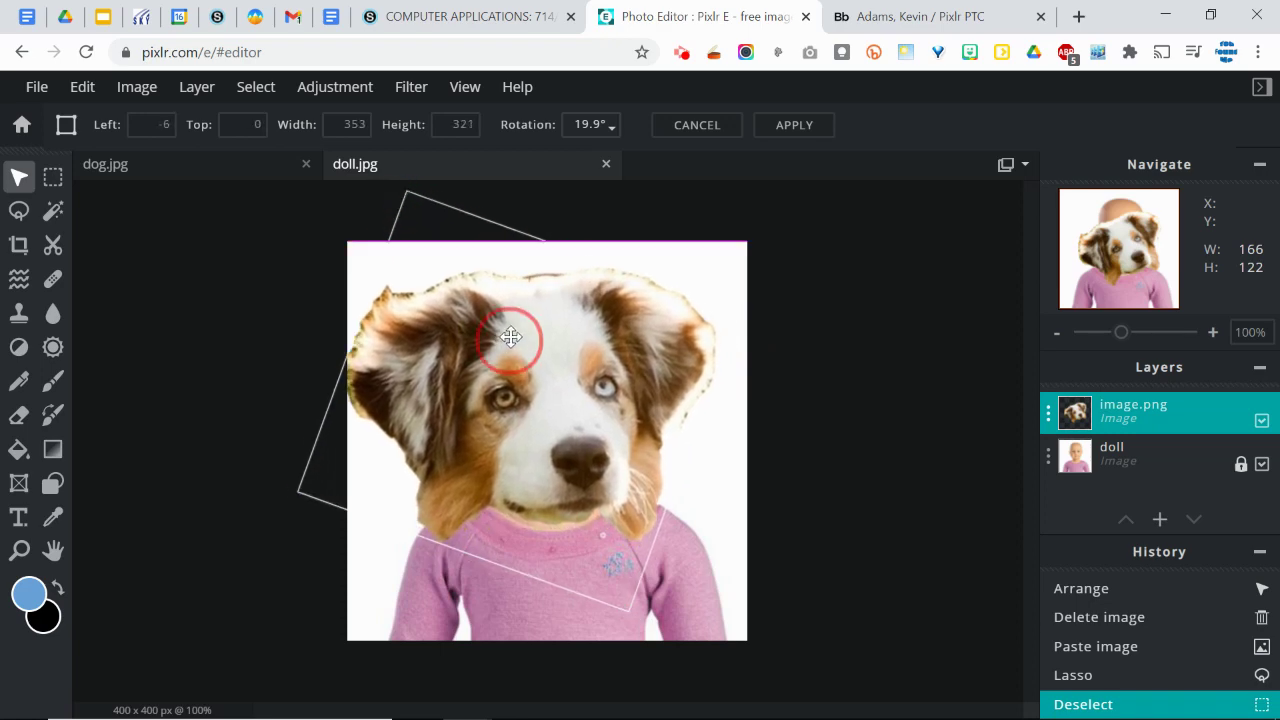
mouse_move(509, 337)
mouse_down()
mouse_move(523, 314)
mouse_move(522, 328)
mouse_up()
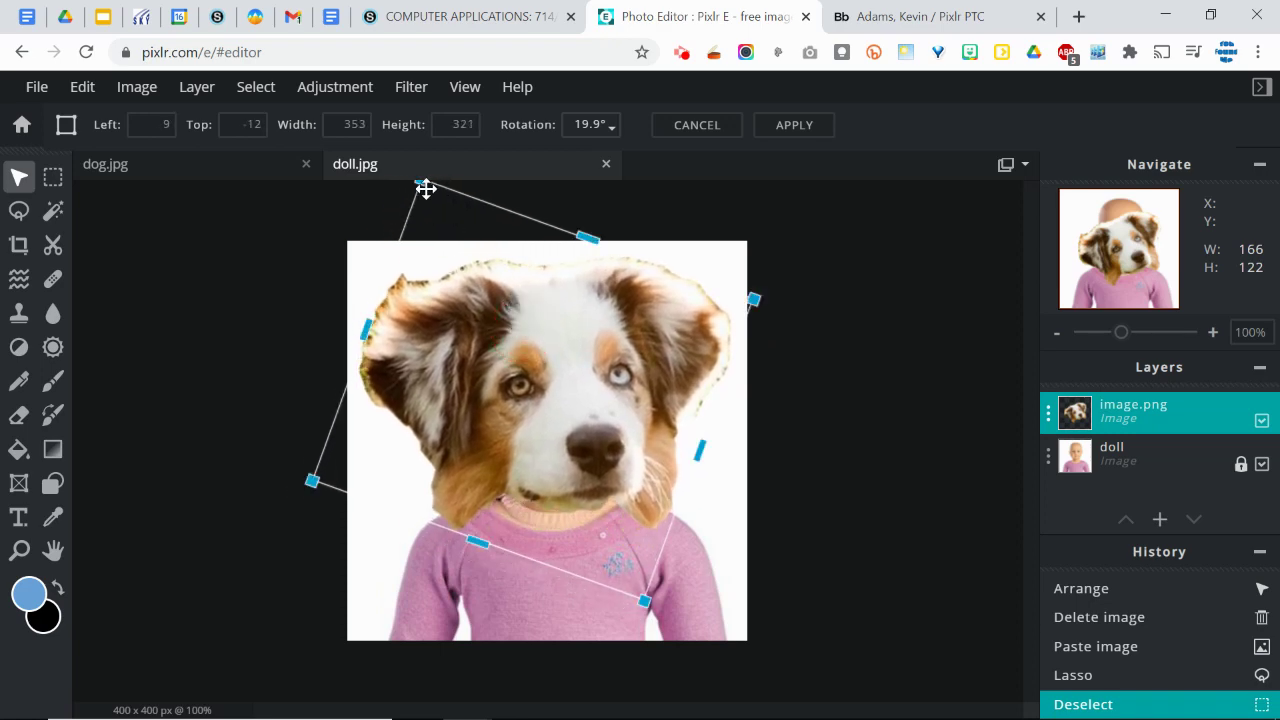
drag(421, 183, 428, 192)
drag(528, 333, 528, 331)
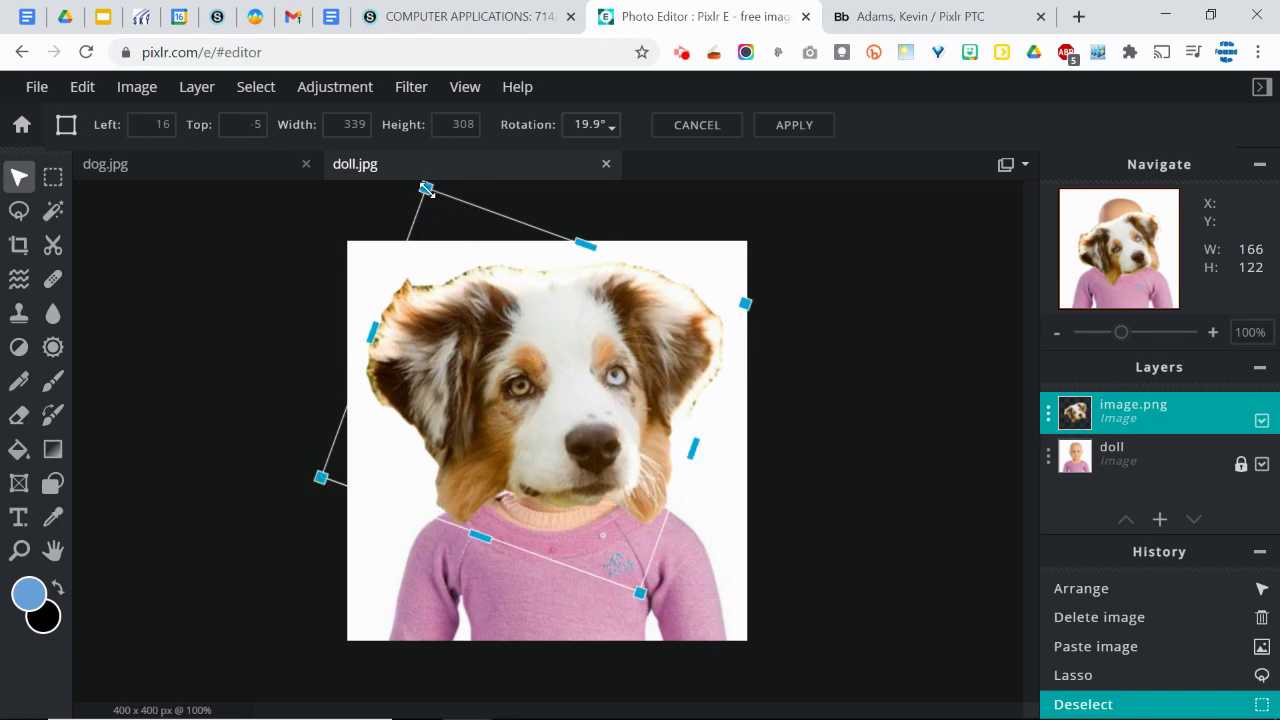
mouse_move(426, 188)
mouse_down()
mouse_move(434, 200)
mouse_move(494, 189)
mouse_move(409, 200)
mouse_move(504, 257)
mouse_move(515, 194)
mouse_move(443, 178)
mouse_move(430, 188)
mouse_up()
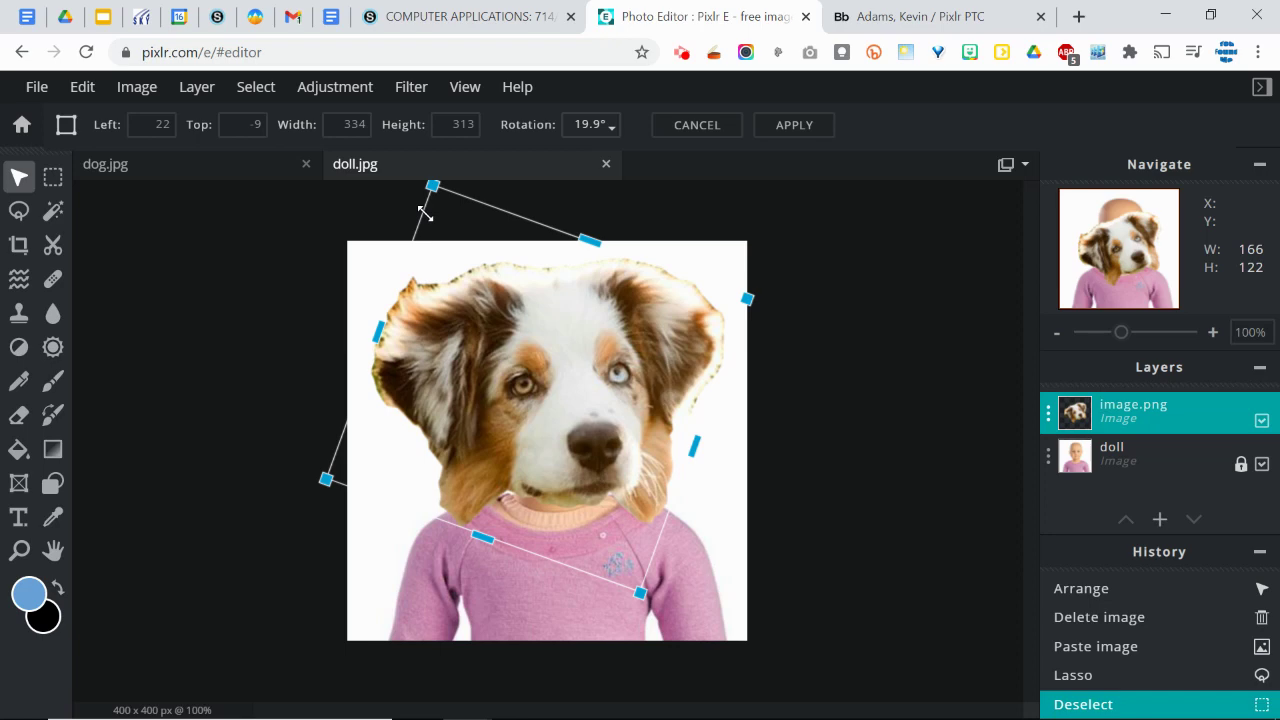
key(Return)
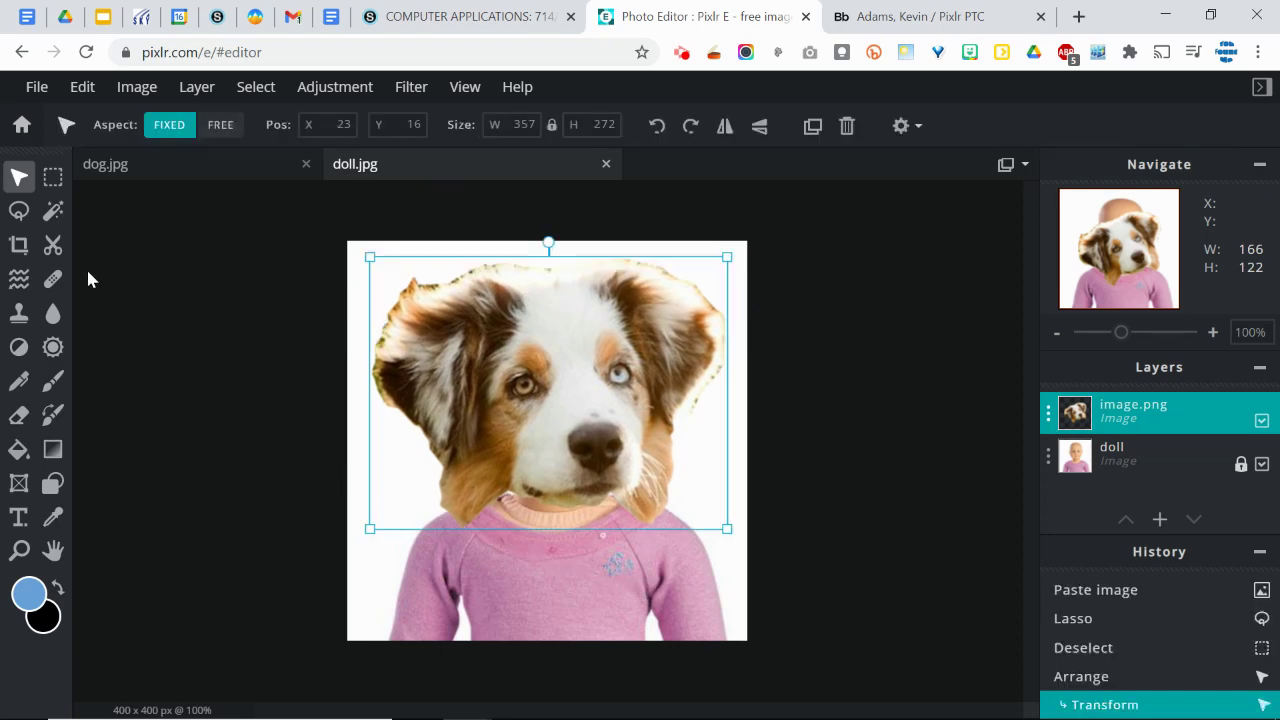
Rename the pasted image.png layer to 'dog'
click(17, 218)
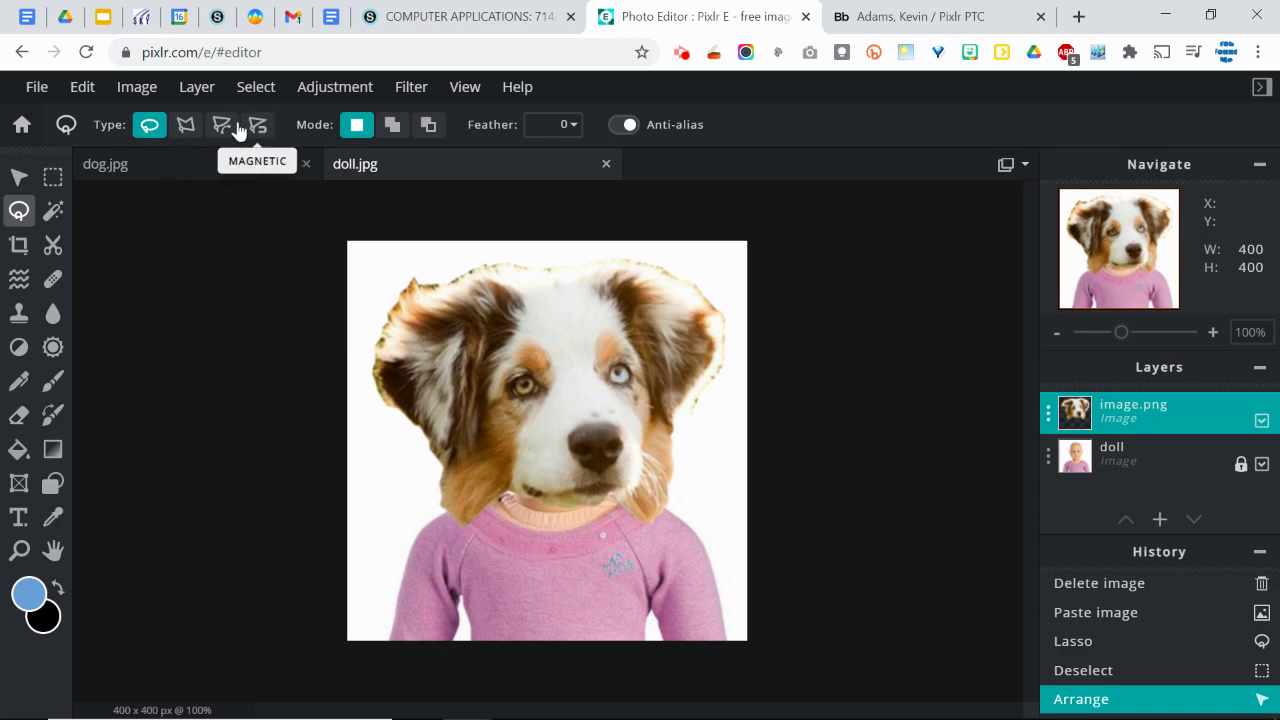
click(84, 87)
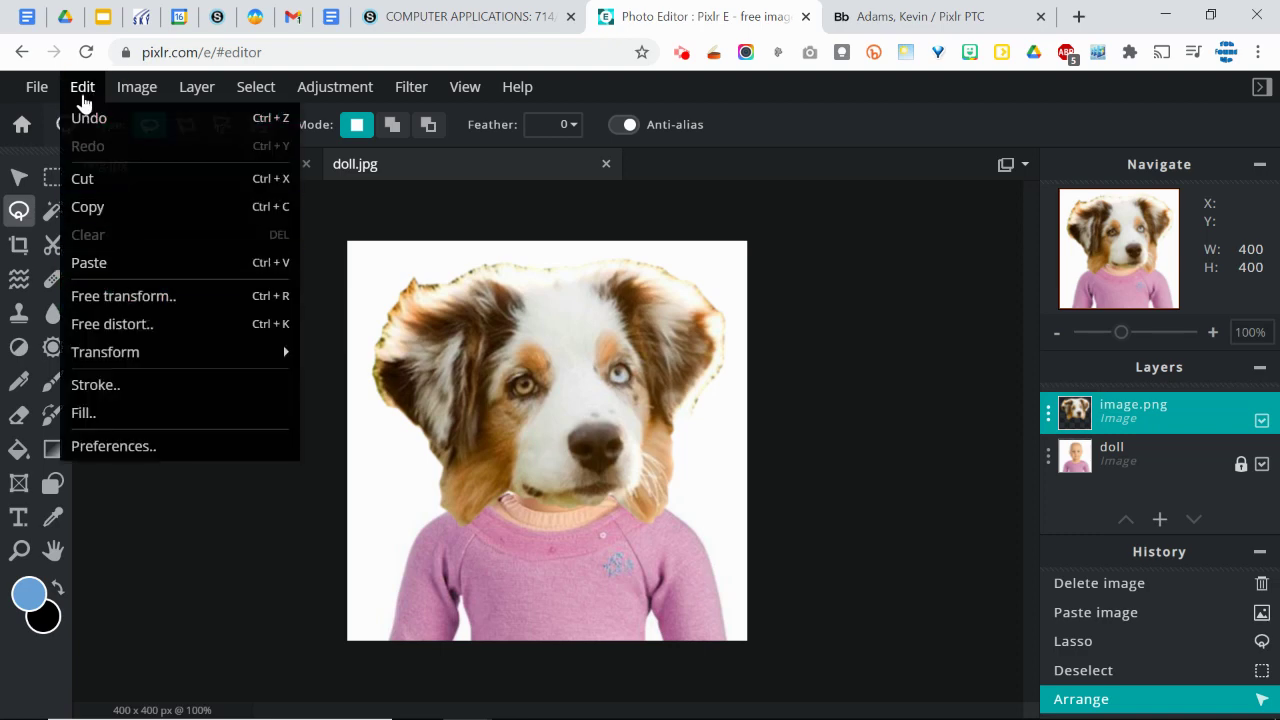
click(81, 88)
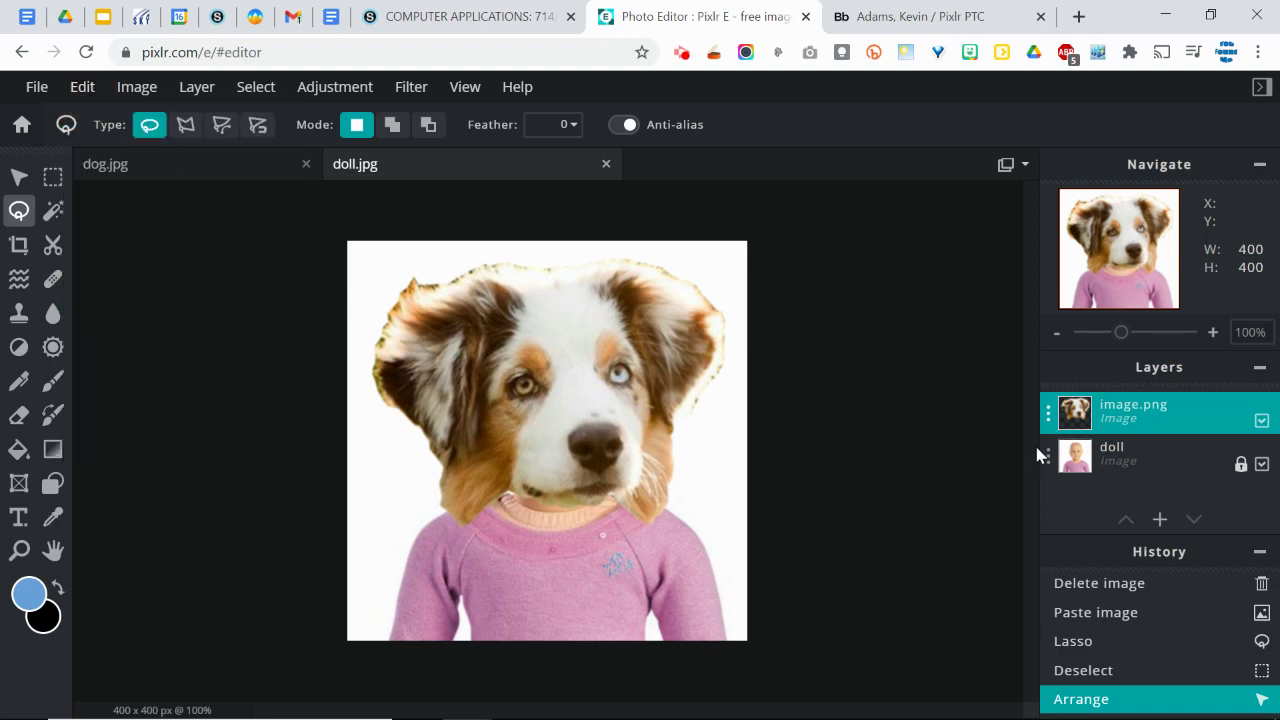
double_click(1165, 419)
click(950, 389)
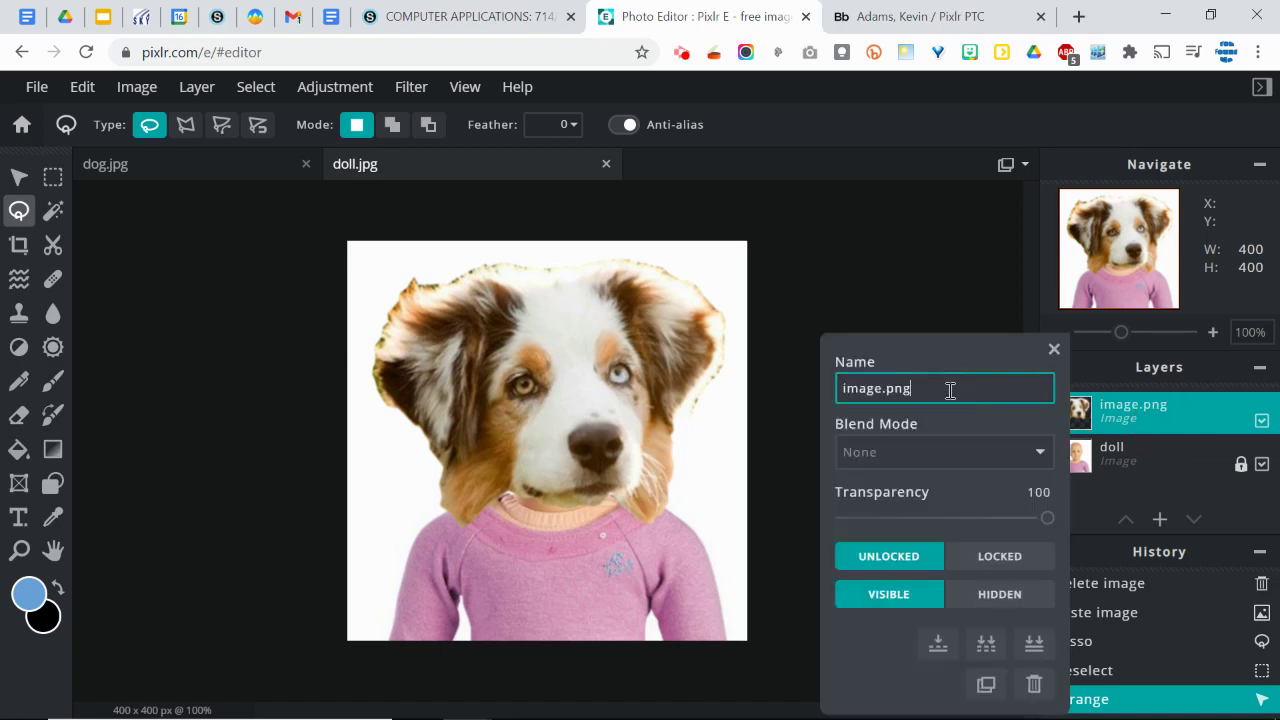
double_click(950, 389)
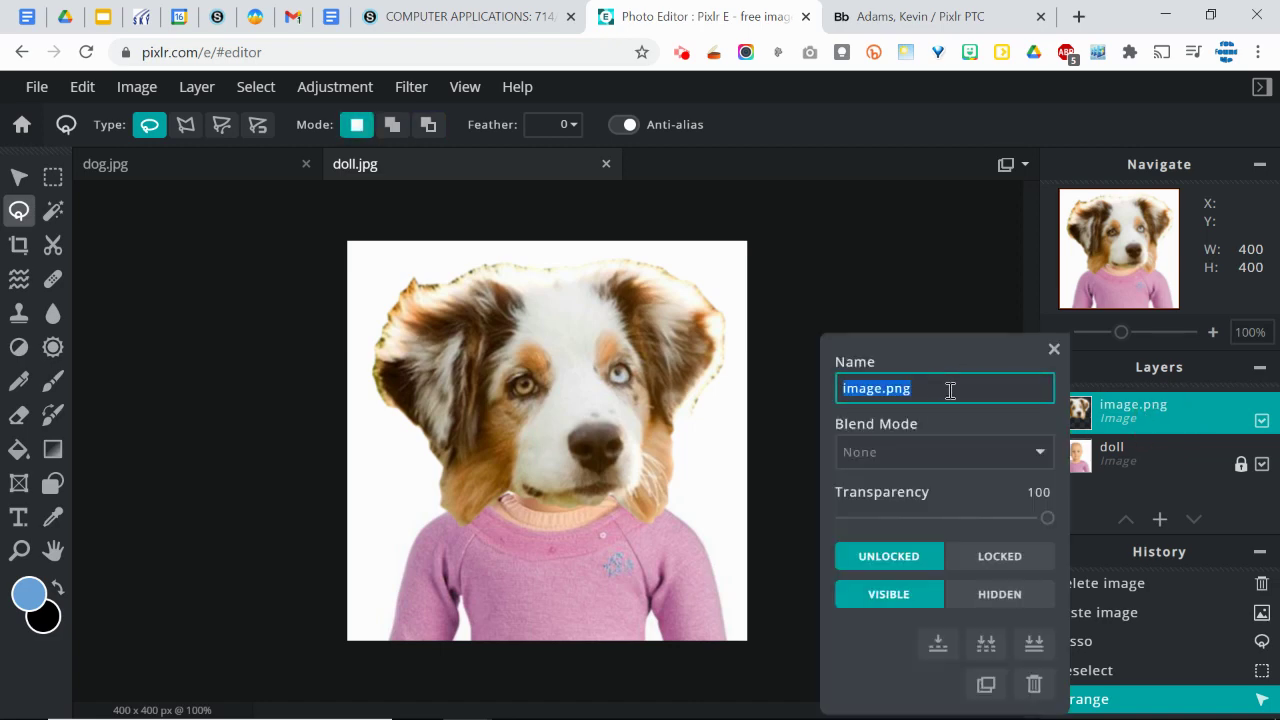
text(dog)
key(Return)
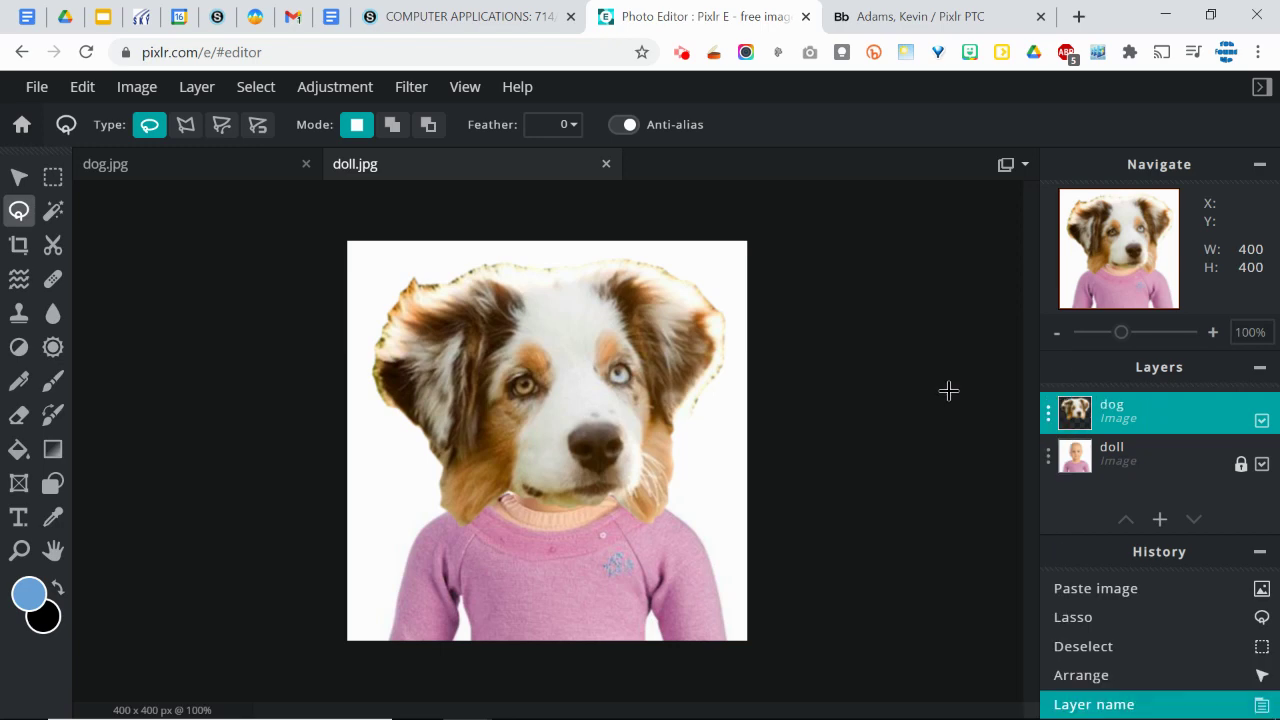